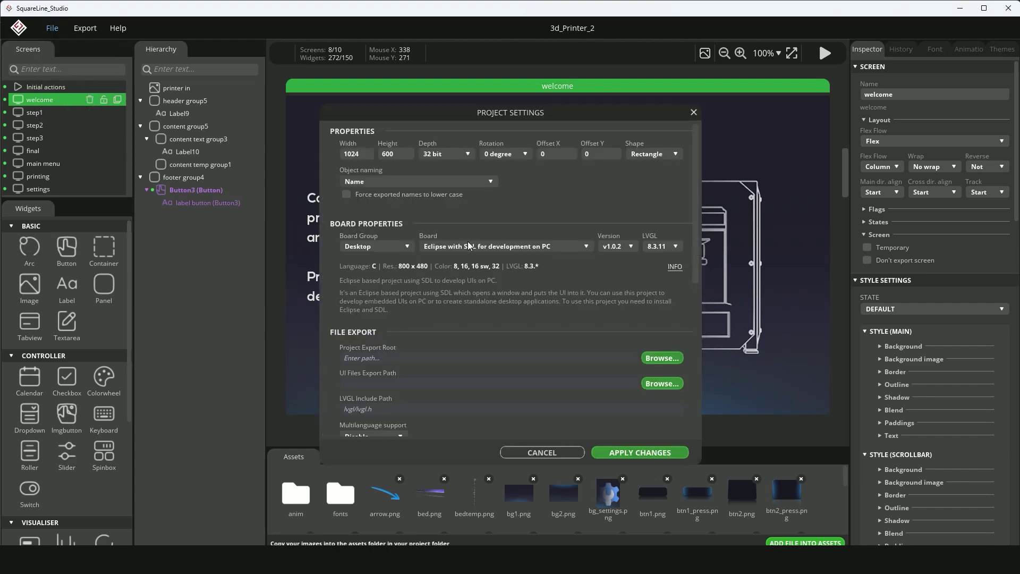
# Preview the board selection and the Windows environment variables list during the intro
pyautogui.click(468, 246)
pyautogui.click(477, 254)
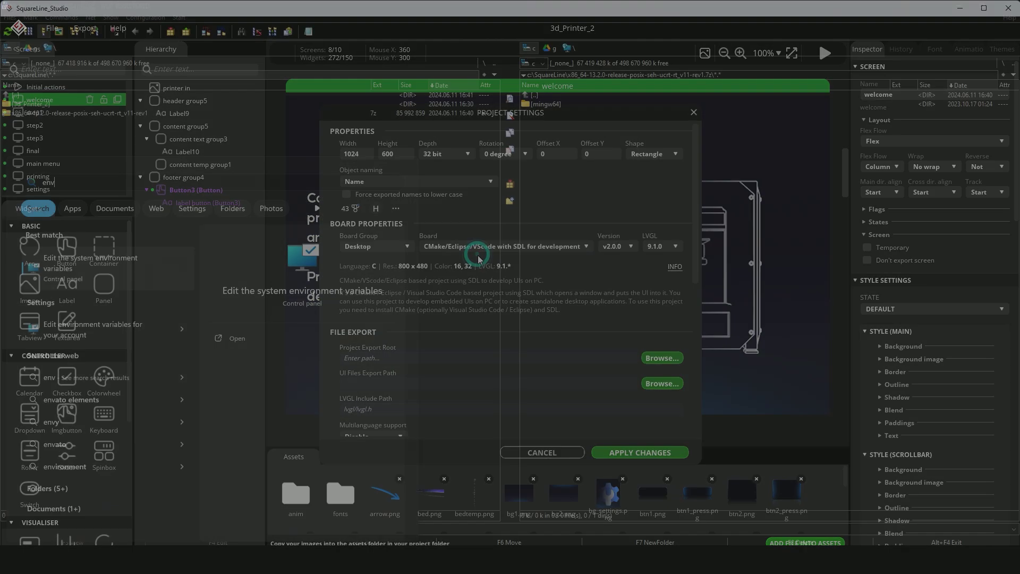
pyautogui.click(102, 262)
pyautogui.click(266, 317)
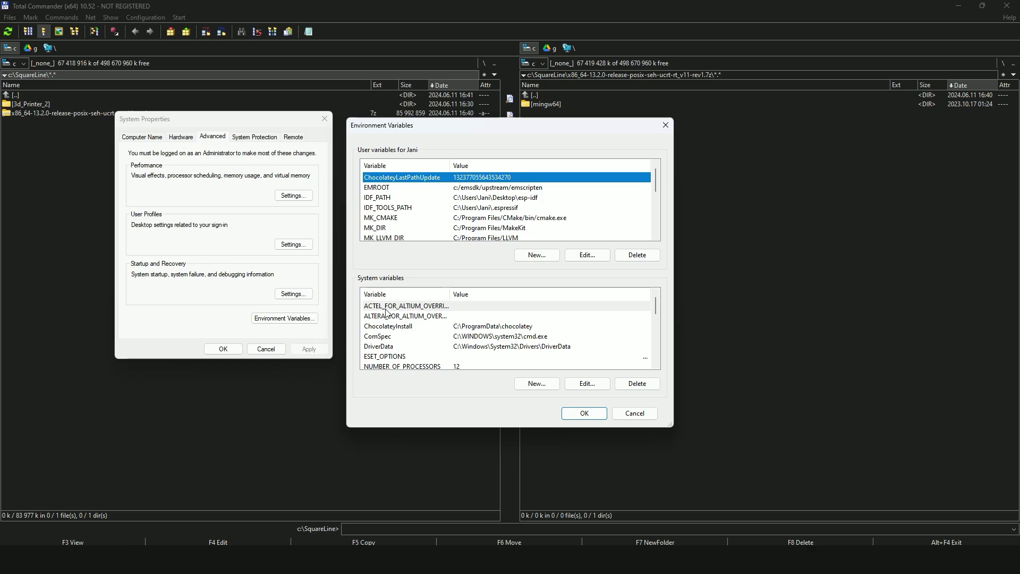
pyautogui.scroll(-3, 386, 314)
pyautogui.scroll(-3, 386, 313)
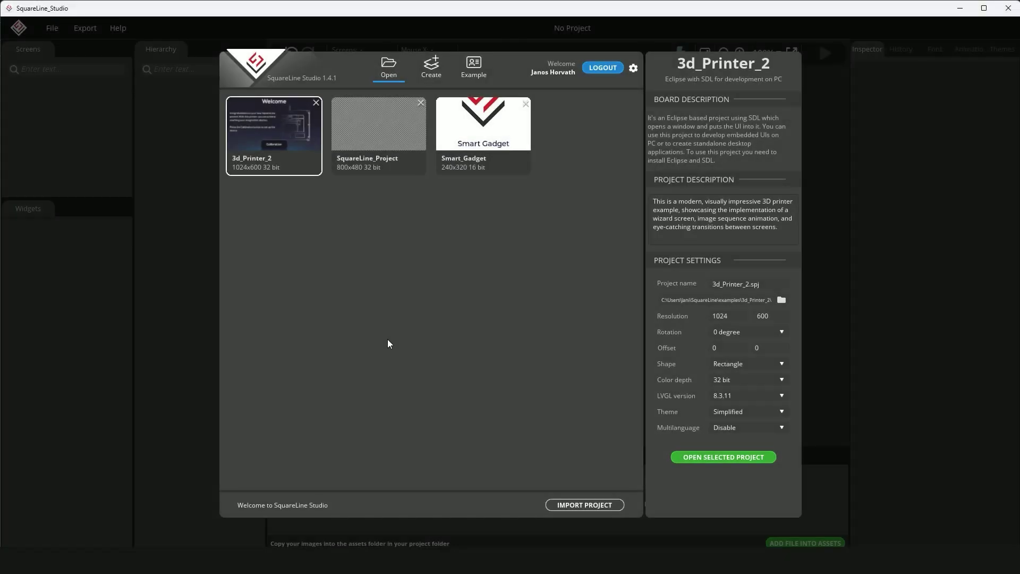
# Load the 3d_Printer_2 example, try its Calibration button in Play mode, then stop the preview
pyautogui.click(472, 70)
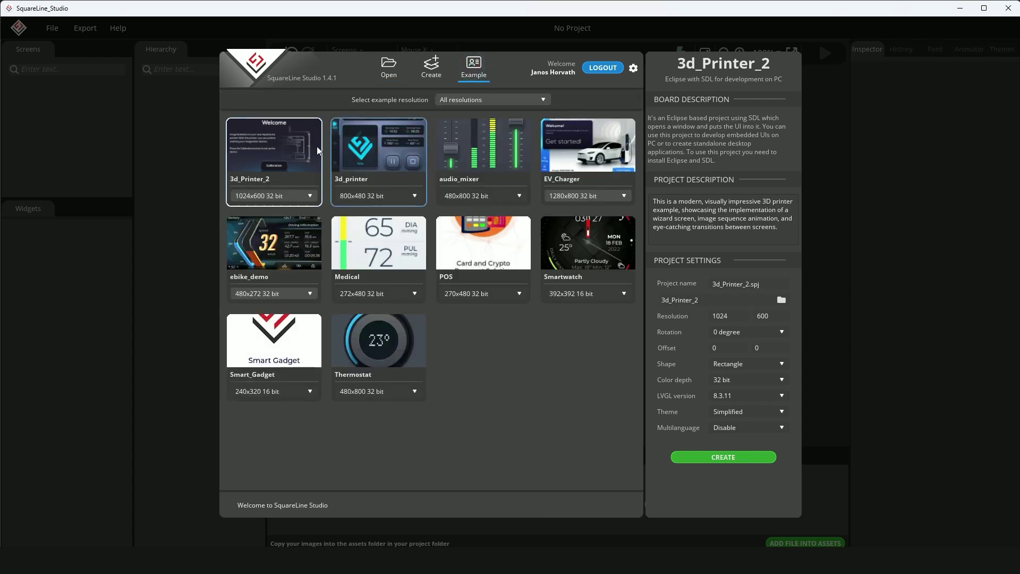
pyautogui.doubleClick(287, 153)
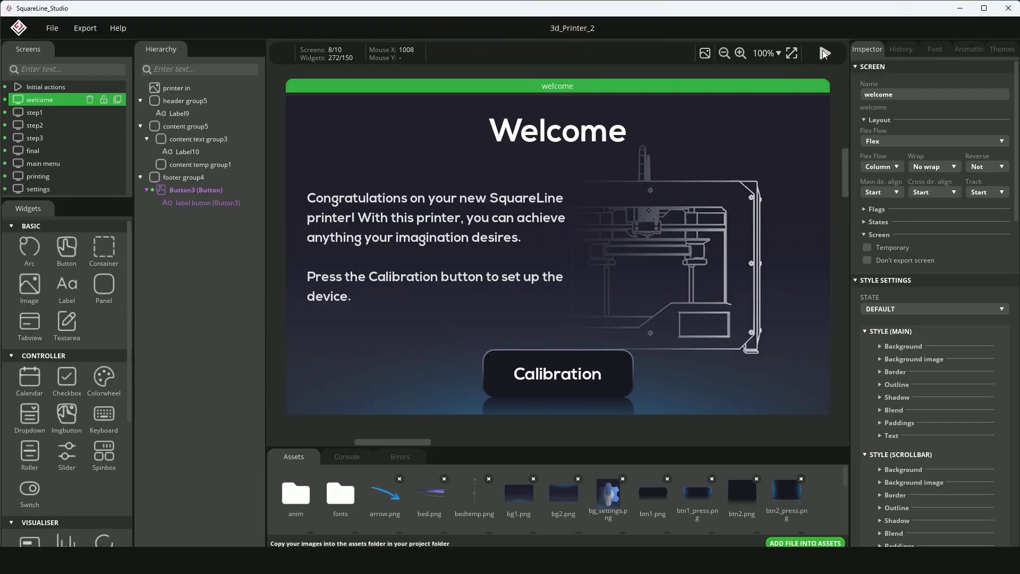
pyautogui.click(825, 53)
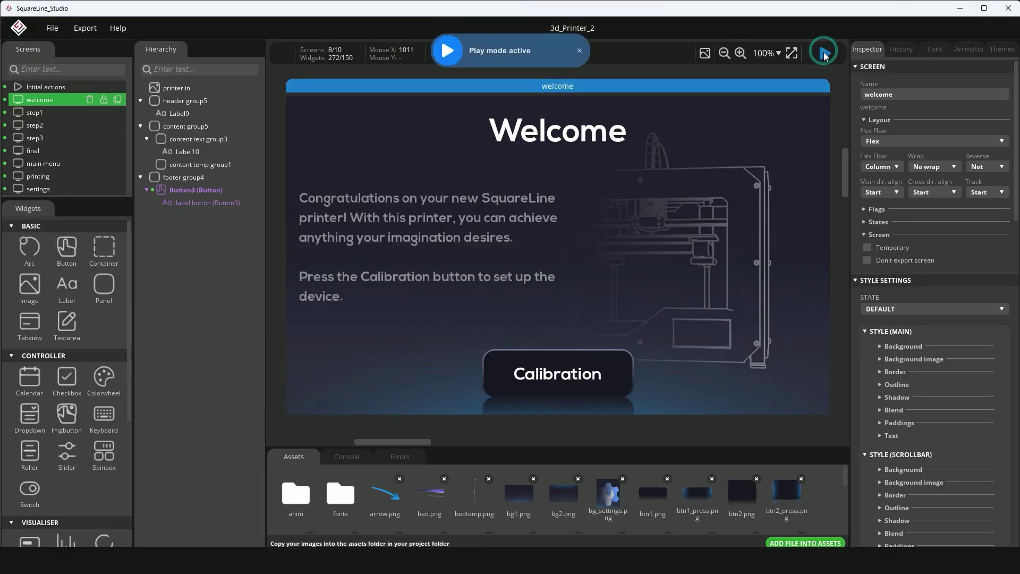
pyautogui.click(568, 372)
pyautogui.press('Escape')
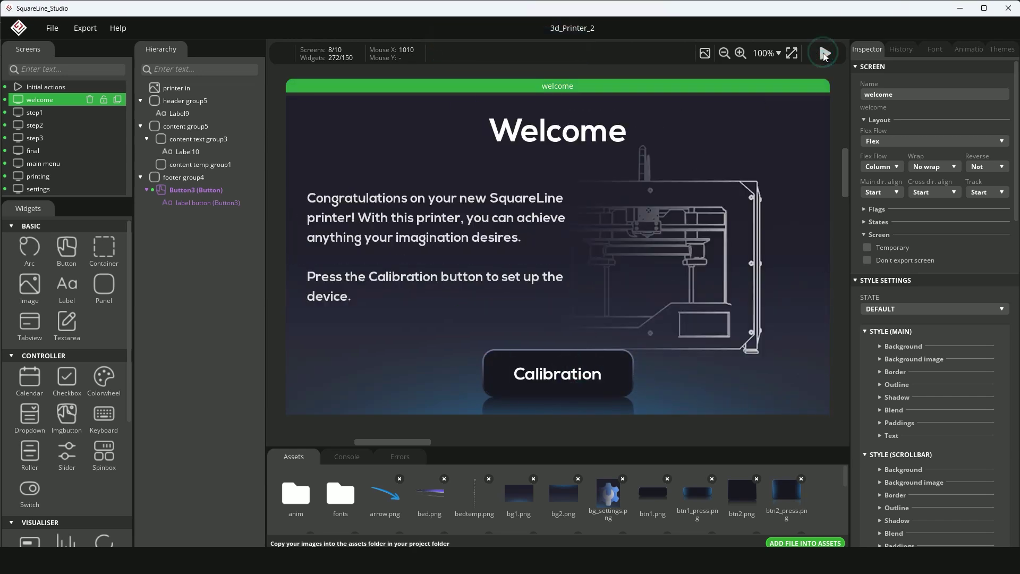
# In Project Settings, target the CMake/Eclipse/VScode SDL board and accept the LVGL 9.1.0 reload
pyautogui.click(50, 30)
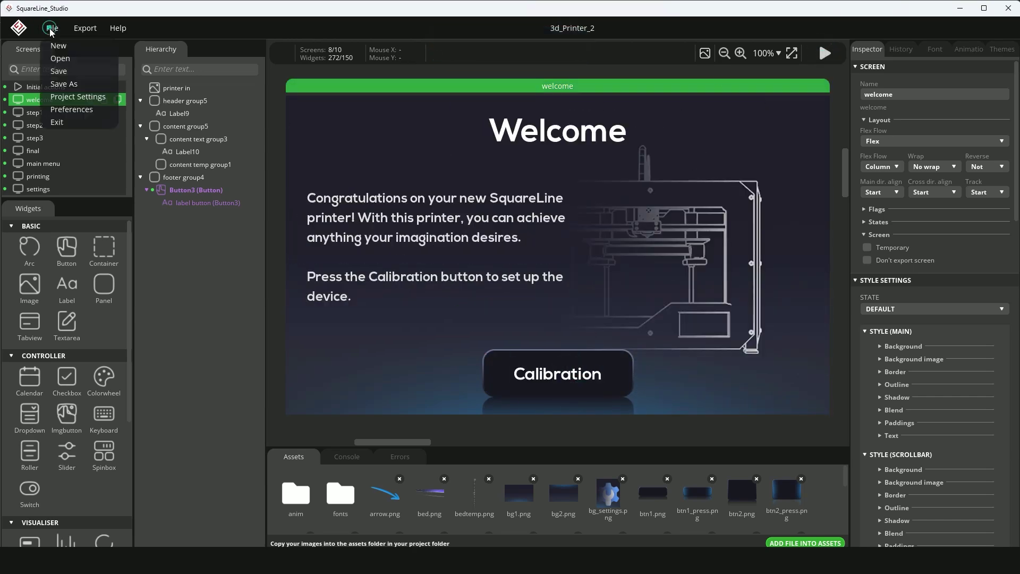
pyautogui.click(82, 98)
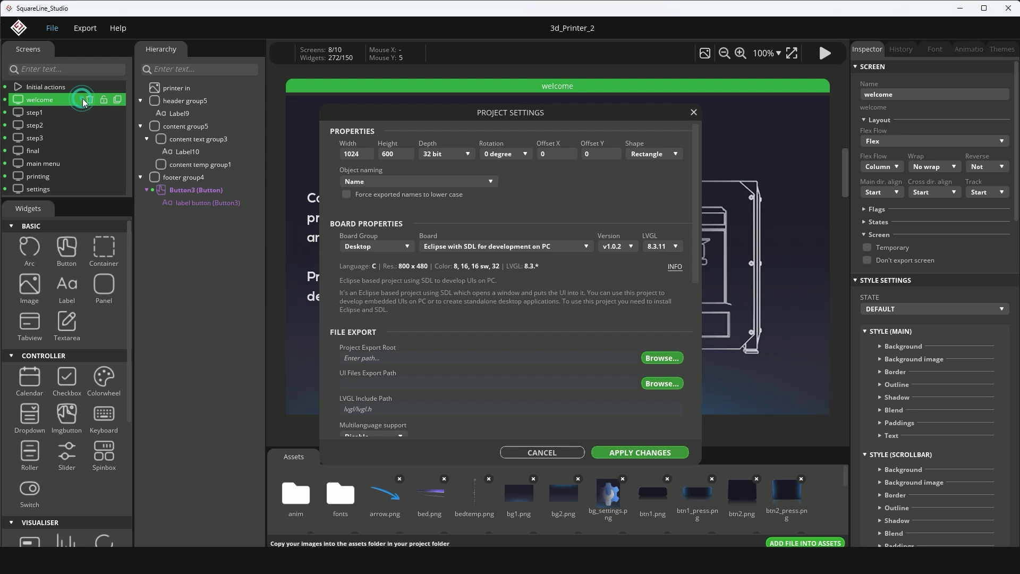
pyautogui.click(475, 250)
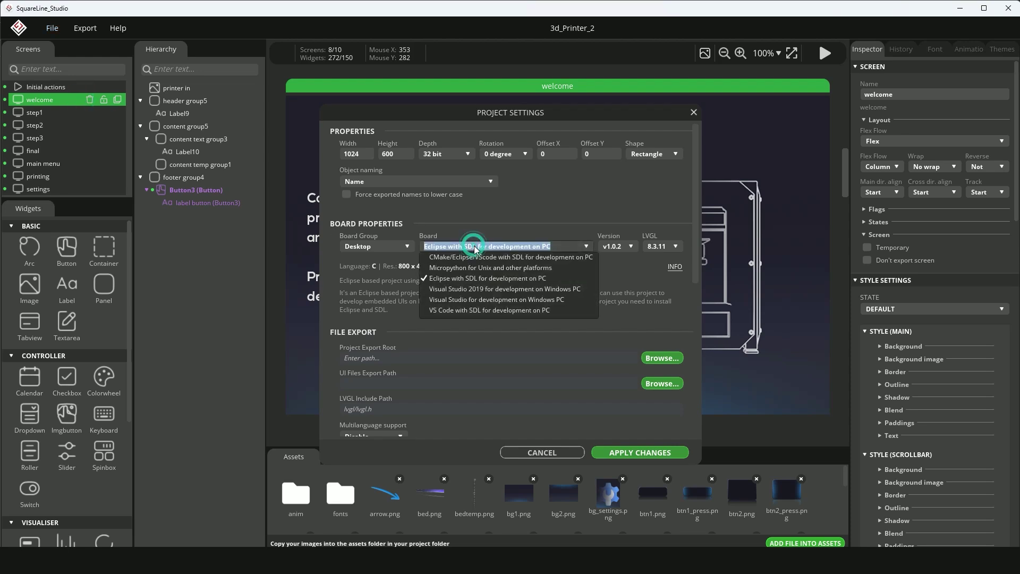
pyautogui.click(478, 257)
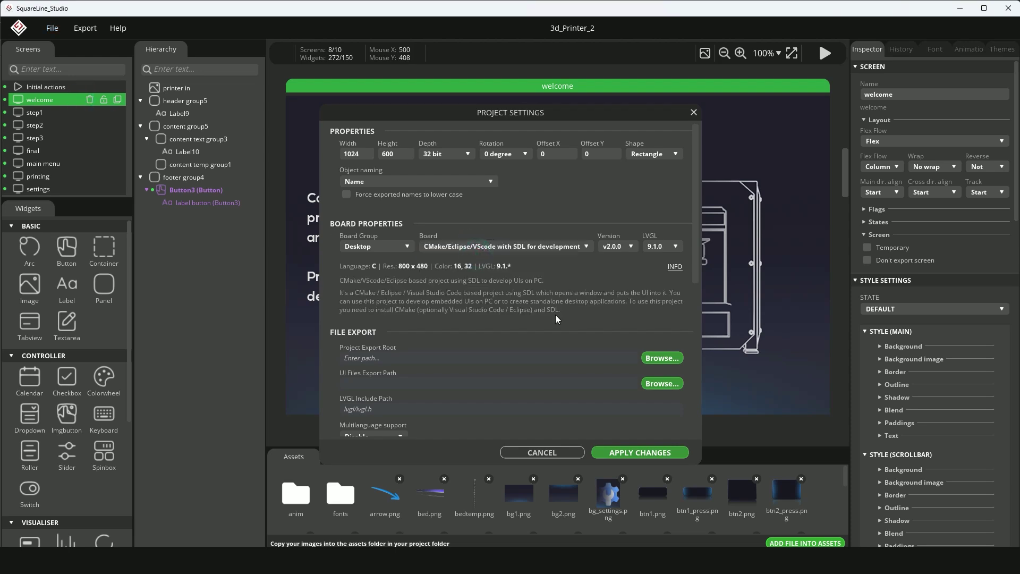
pyautogui.click(626, 454)
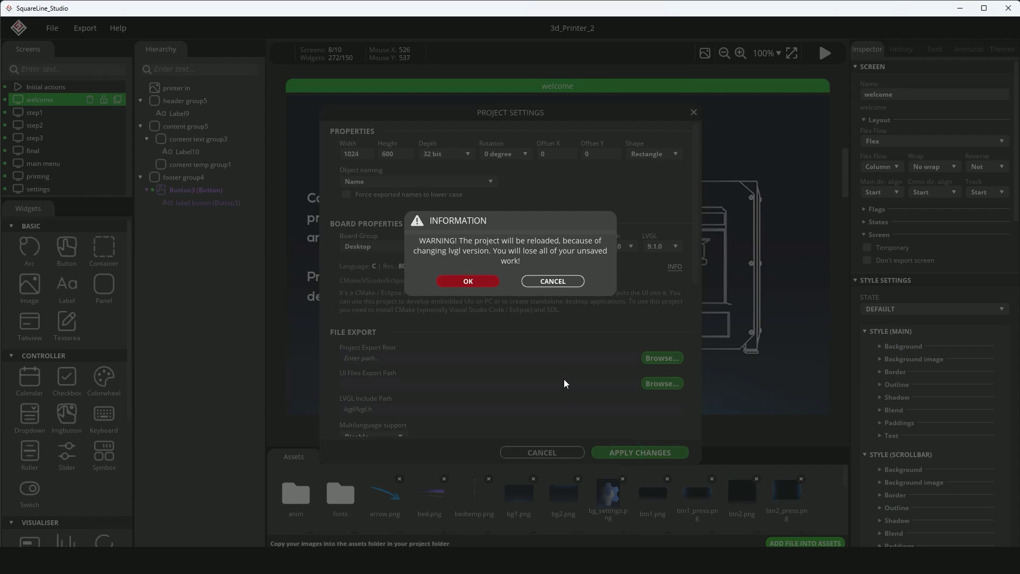
pyautogui.click(470, 283)
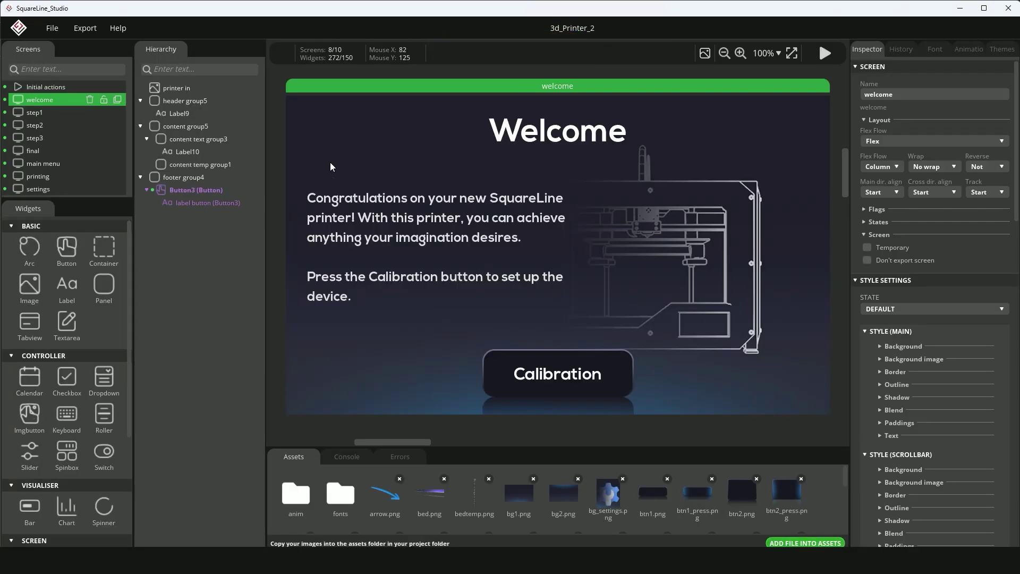
# Export a C template project into the C:\SquareLine folder
pyautogui.click(85, 29)
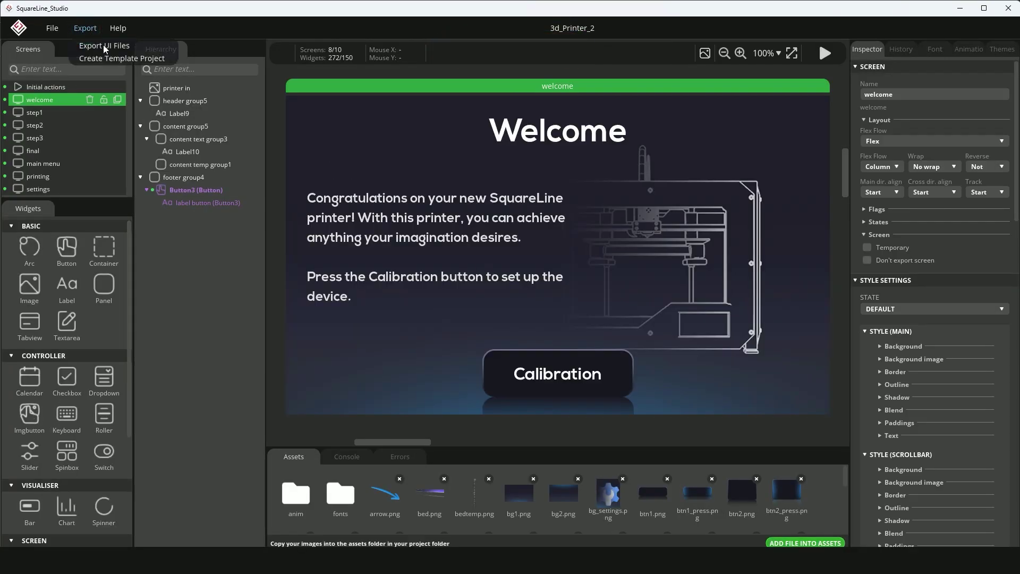
pyautogui.click(115, 57)
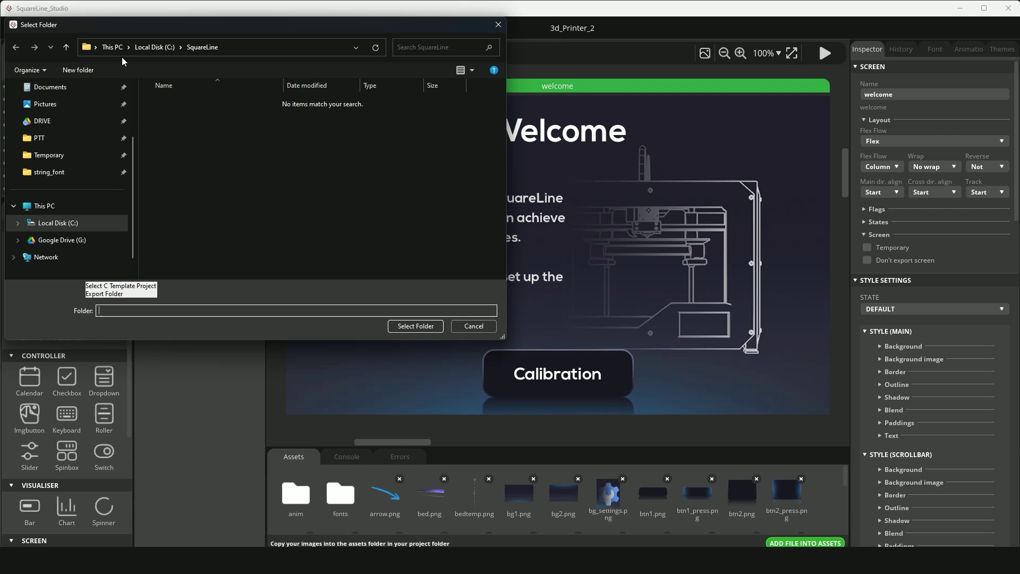
pyautogui.click(411, 325)
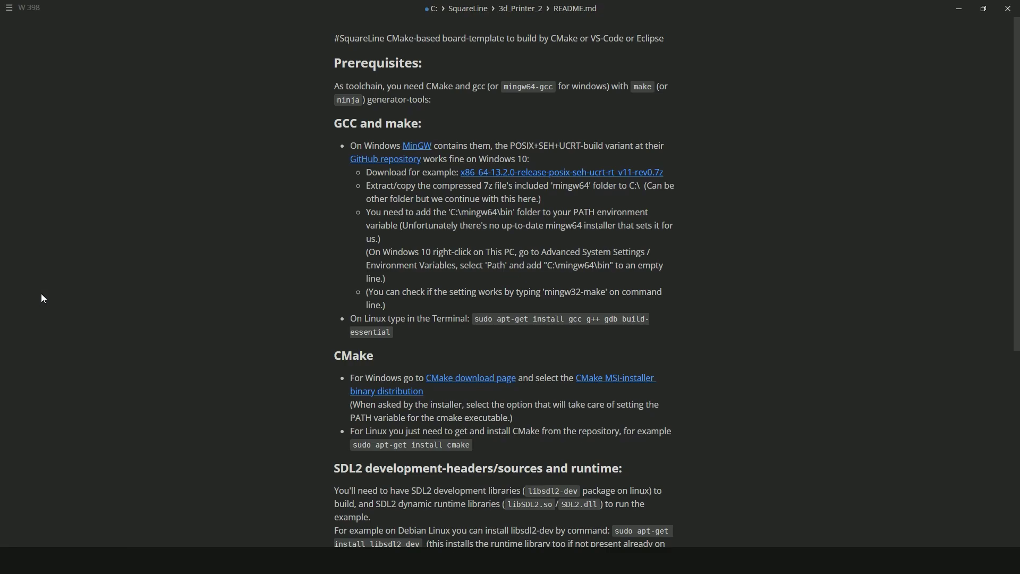
pyautogui.scroll(-3, 127, 271)
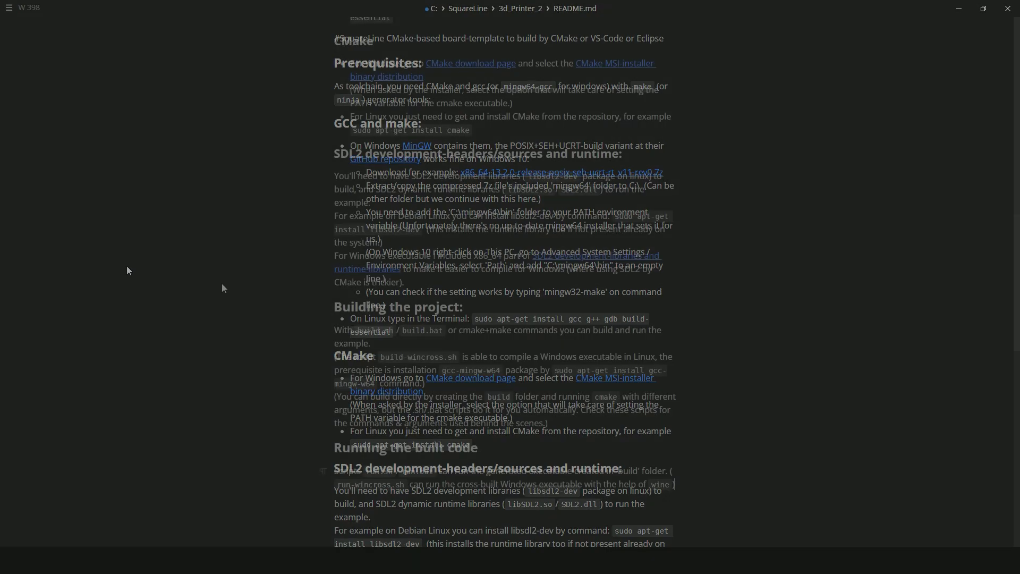
pyautogui.scroll(3, 232, 278)
# Select the word CMake in the README title line in Typora
pyautogui.doubleClick(566, 39)
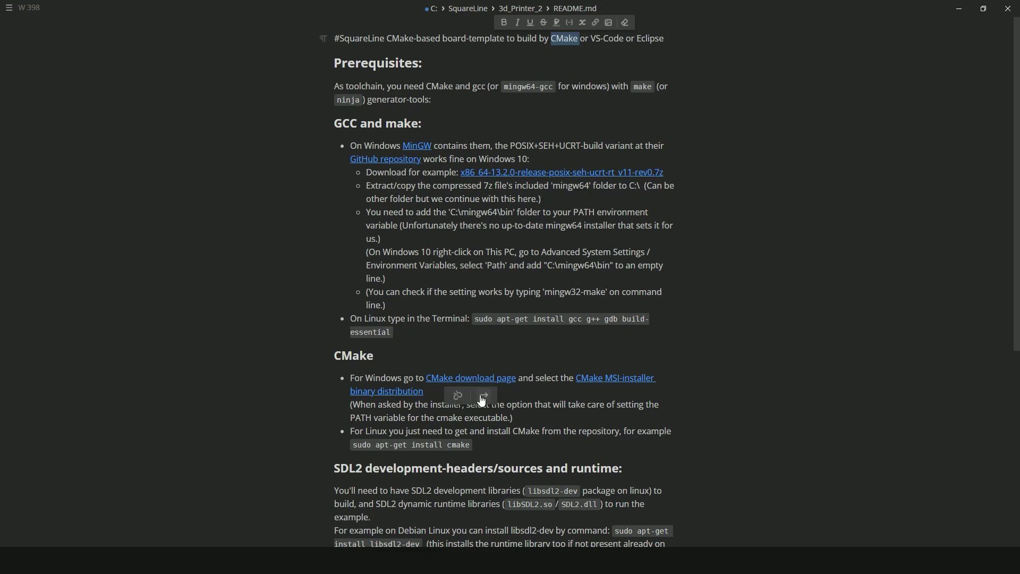
# Follow the README link to cmake.org and download cmake-3.29.5-windows-x86_64.msi
pyautogui.click(483, 397)
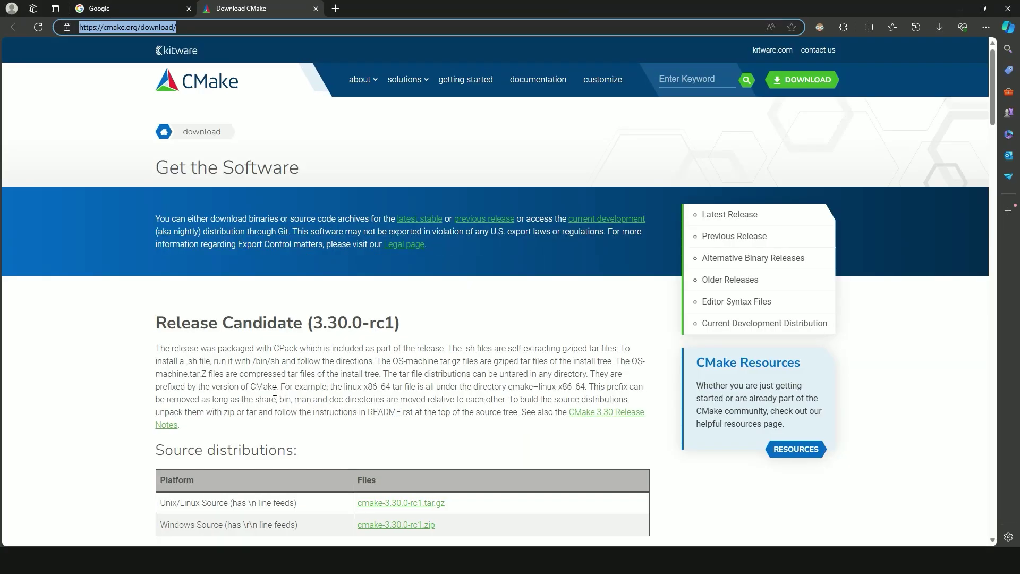
pyautogui.scroll(-10, 103, 440)
pyautogui.scroll(-4, 104, 440)
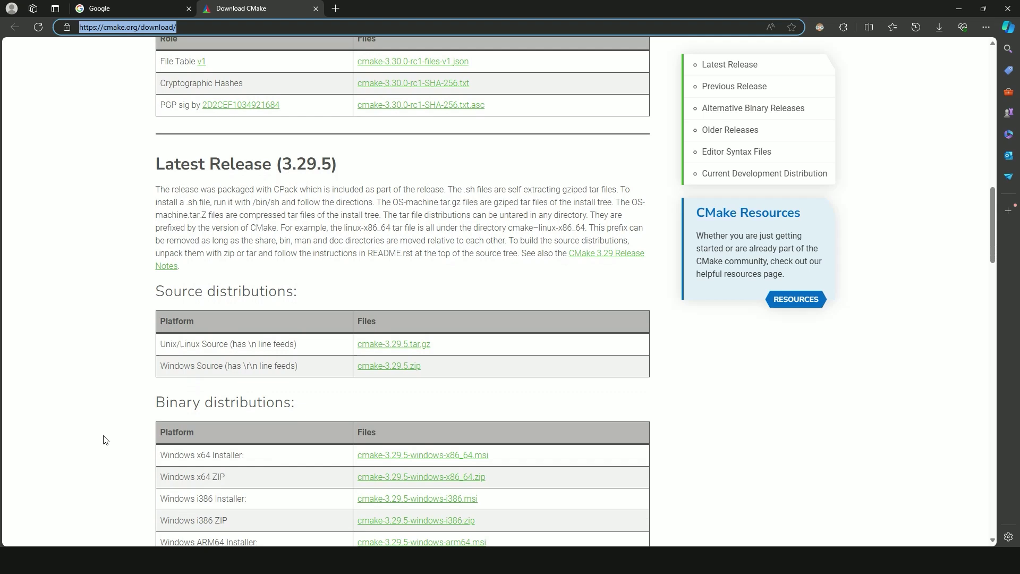
pyautogui.moveTo(157, 162); pyautogui.dragTo(351, 189)
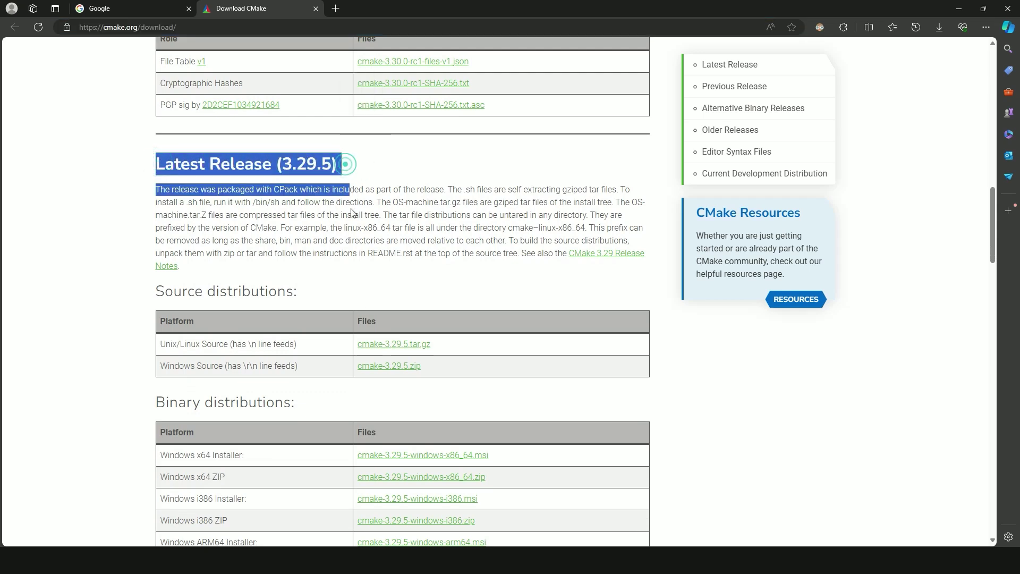
pyautogui.click(379, 457)
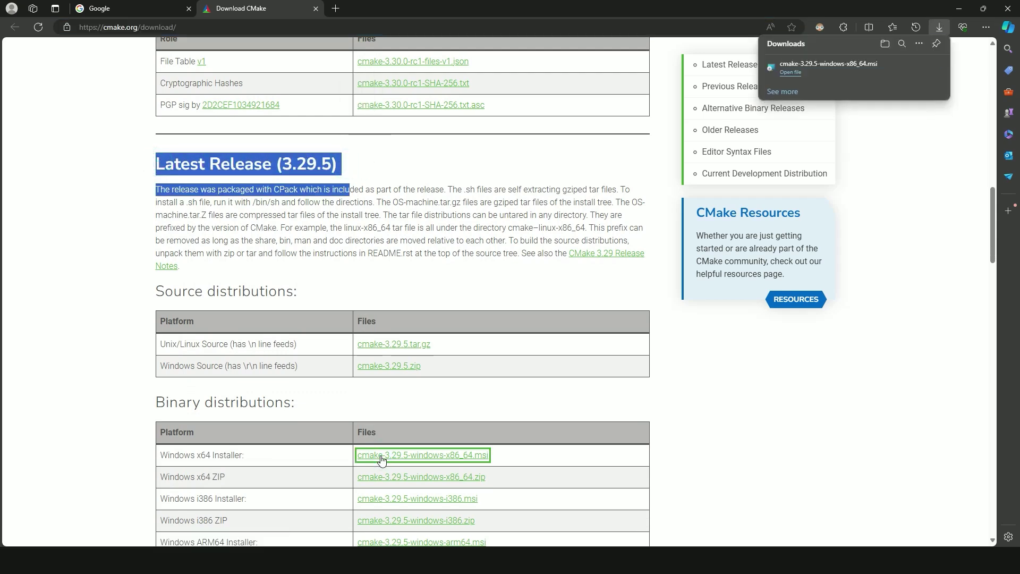
# Install CMake 3.29.5, accepting the license and adding CMake to the system PATH for all users
pyautogui.click(829, 65)
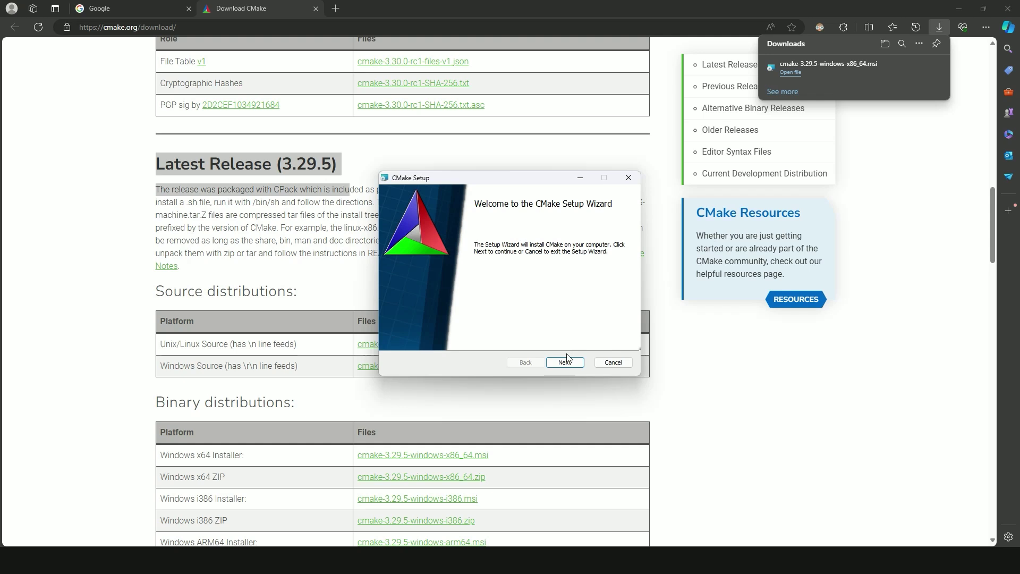
pyautogui.click(565, 362)
pyautogui.click(470, 339)
pyautogui.click(565, 363)
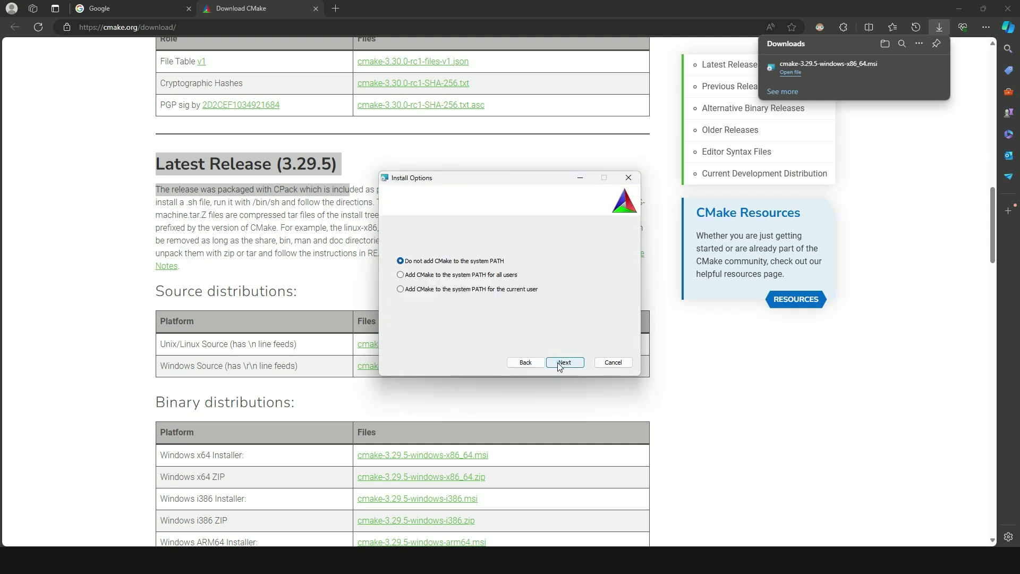
pyautogui.click(469, 276)
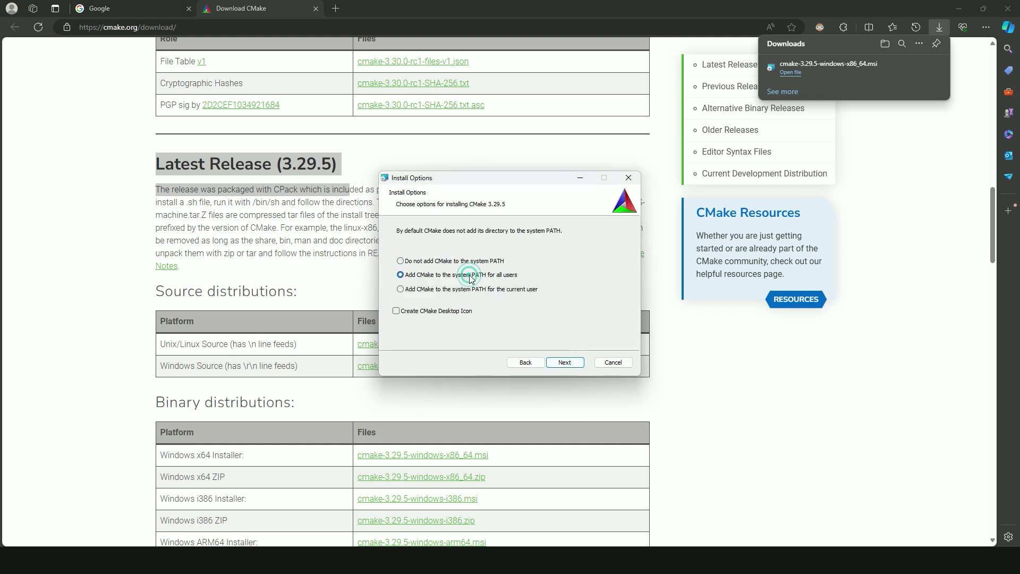
pyautogui.click(562, 363)
pyautogui.click(562, 364)
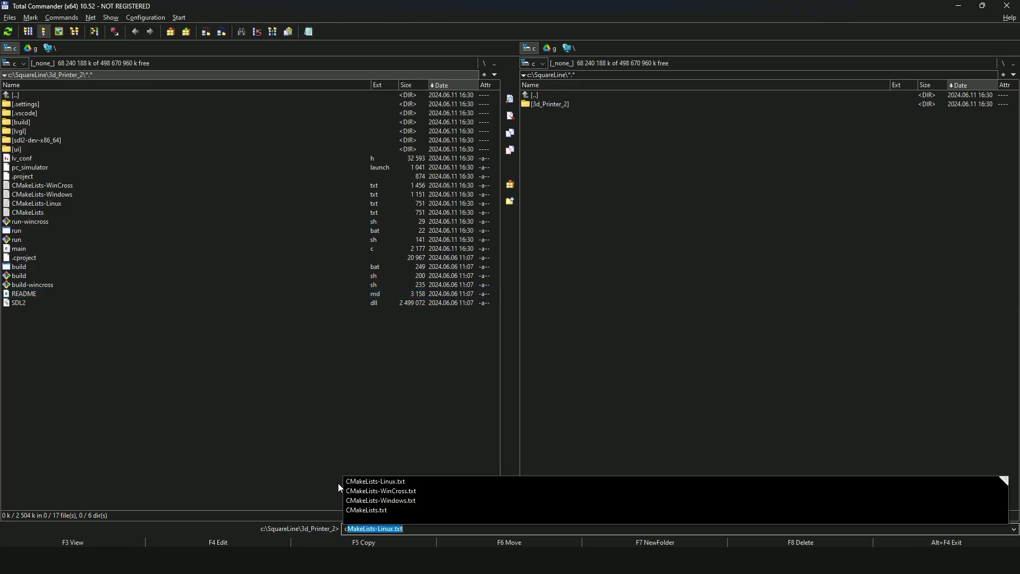
pyautogui.write('md')
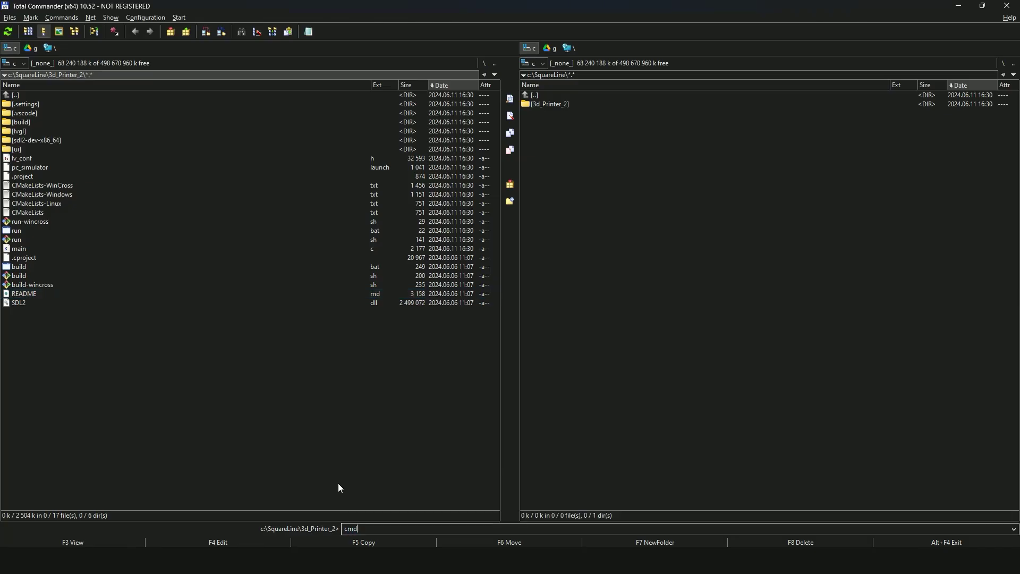
# Run 'cmake --version' in a Command Prompt and confirm it reports 3.29.5
pyautogui.press('Return')
pyautogui.write('cmake --version')
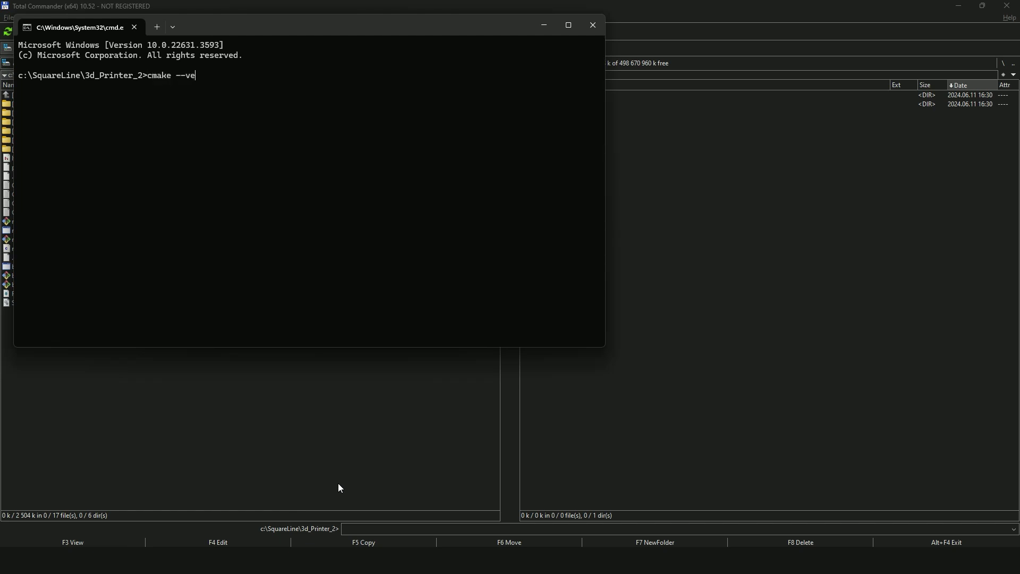
pyautogui.press('Return')
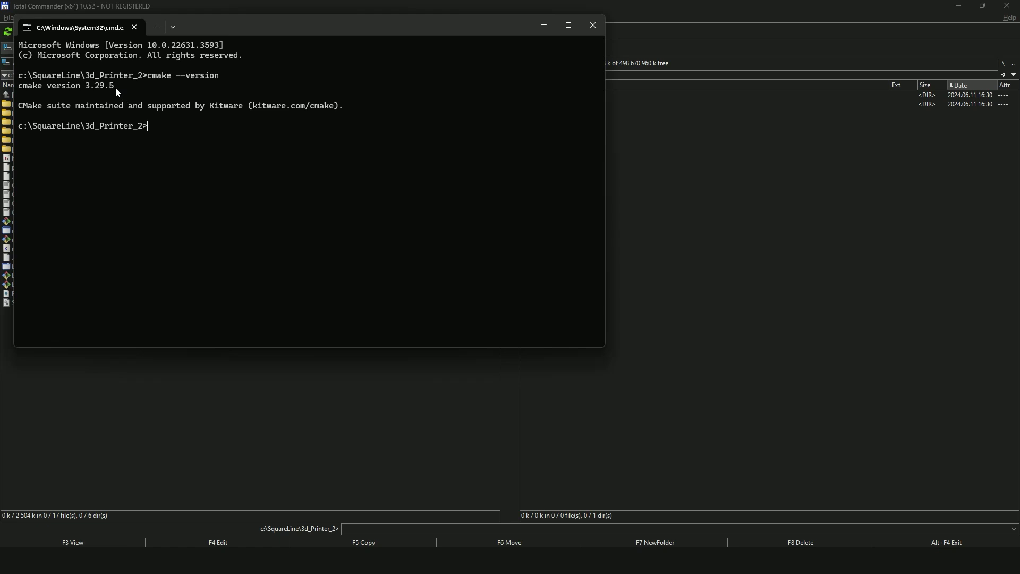
pyautogui.moveTo(116, 88); pyautogui.dragTo(21, 87)
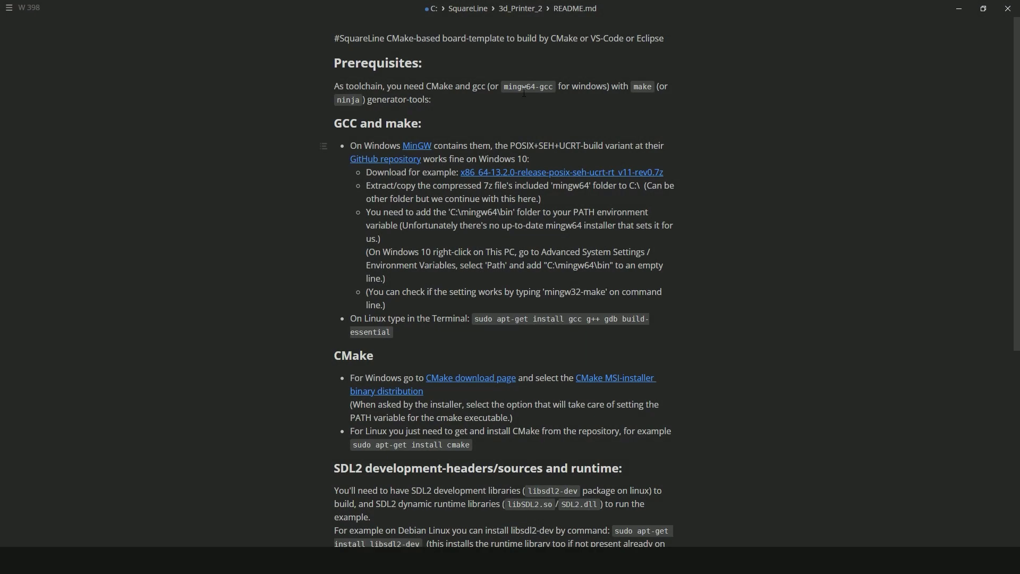
# Follow the README's mingw64-gcc GitHub link to the MinGW-builds 13.2.0 release page
pyautogui.doubleClick(522, 88)
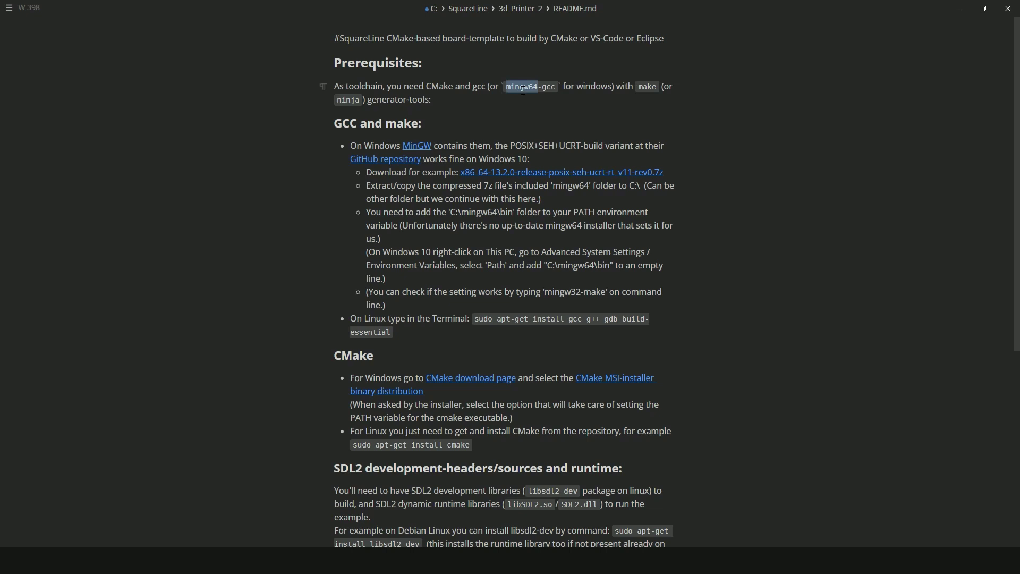
pyautogui.click(513, 103)
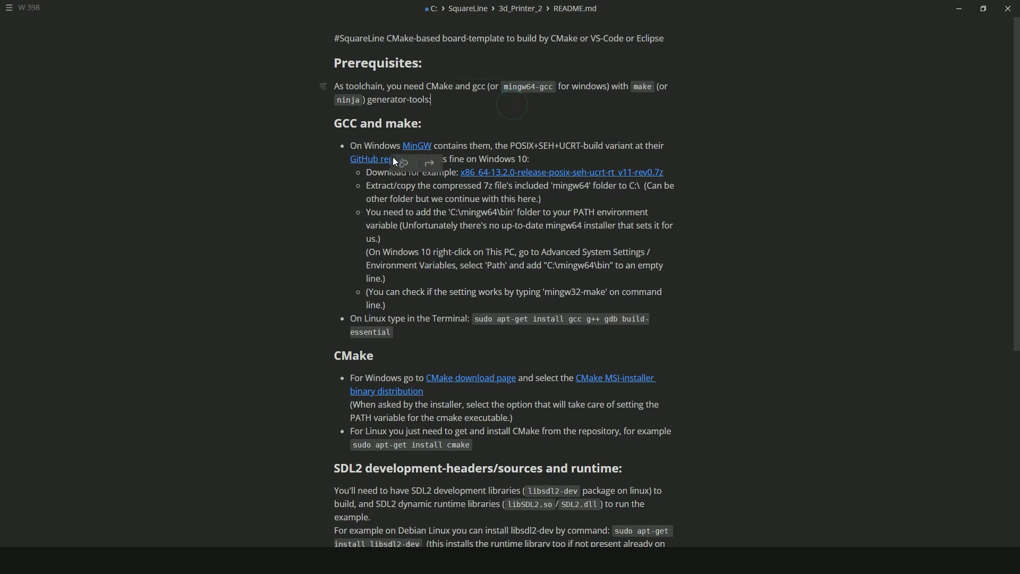
pyautogui.click(430, 165)
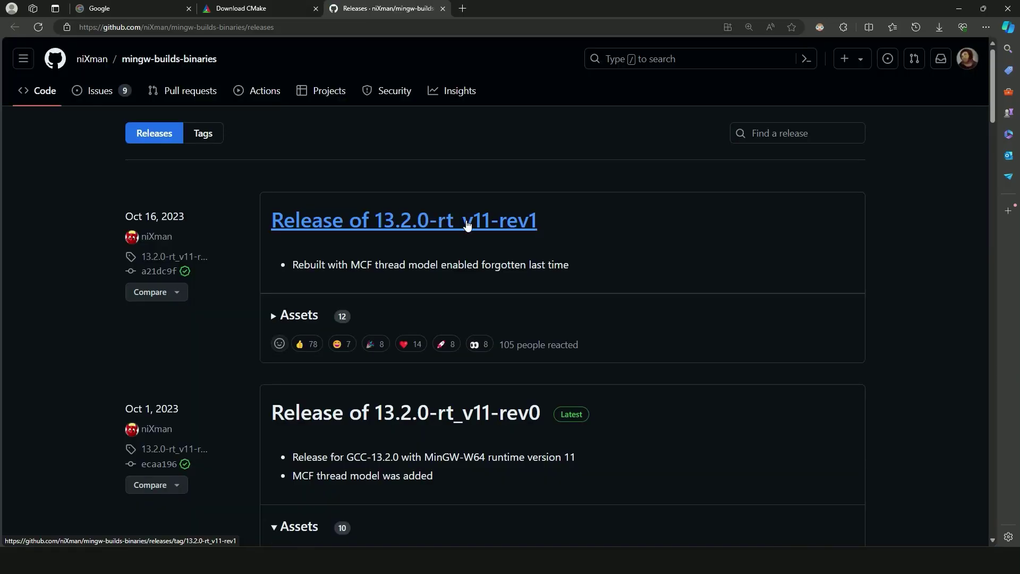
pyautogui.click(467, 225)
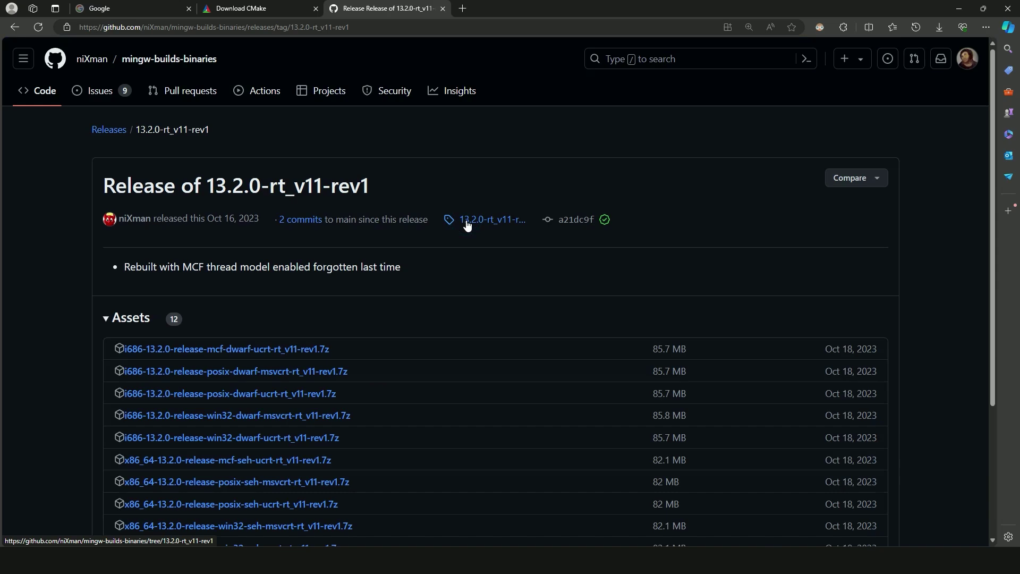
pyautogui.scroll(-2, 424, 412)
pyautogui.scroll(-3, 423, 412)
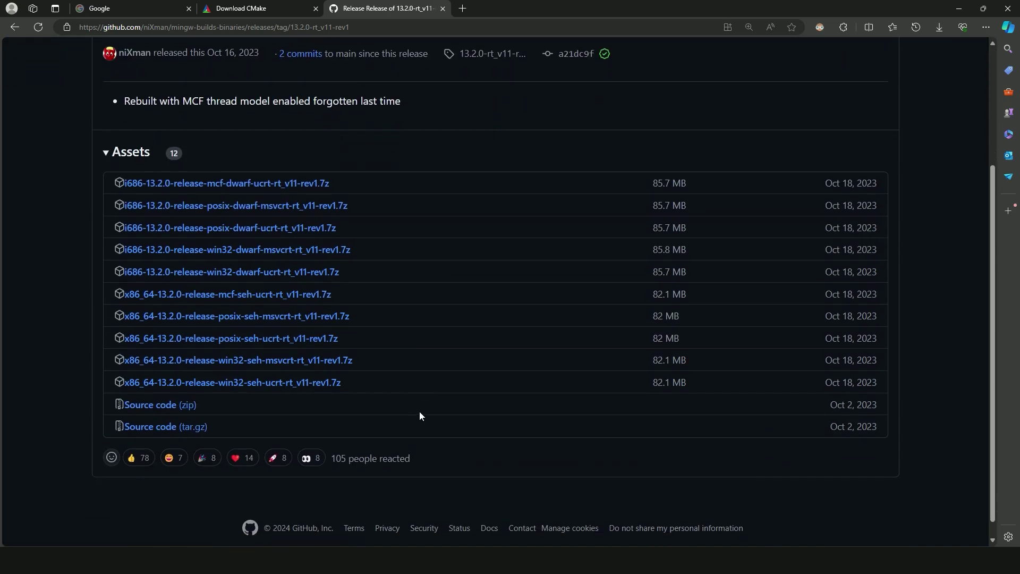
# Download the x86_64 posix-seh-ucrt .7z and unpack its mingw64 folder to c:\ in Total Commander
pyautogui.click(320, 344)
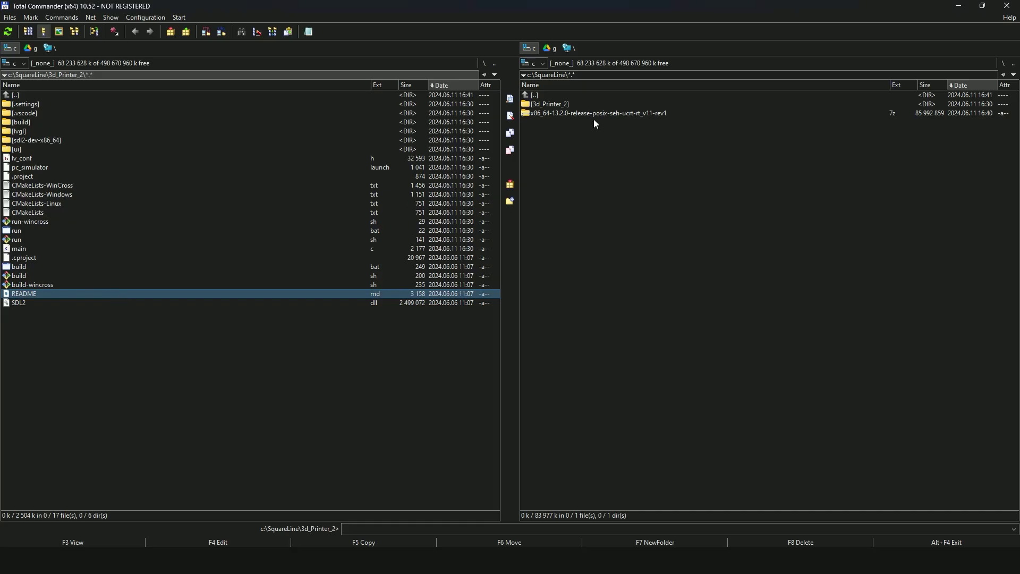
pyautogui.click(599, 117)
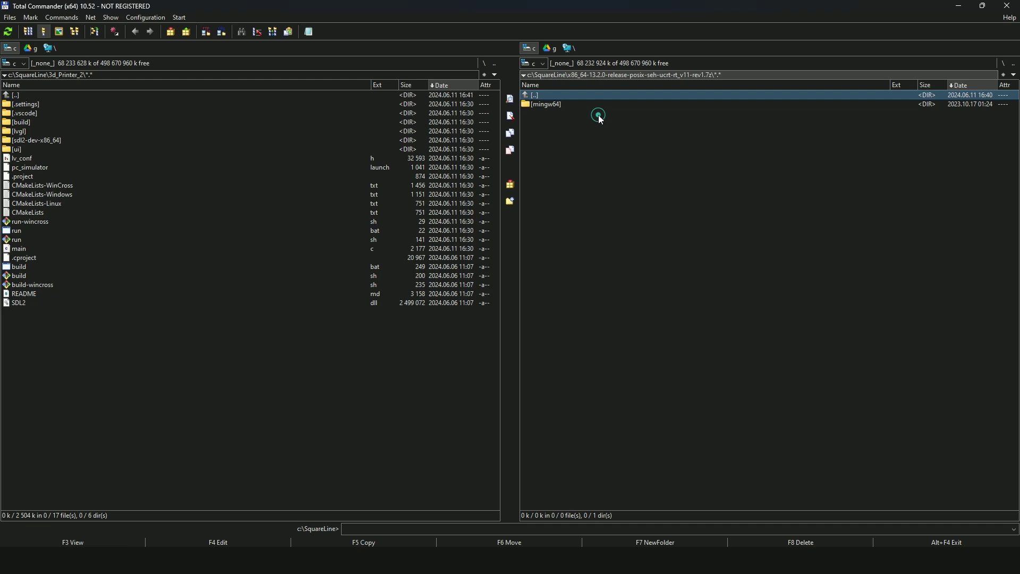
pyautogui.click(483, 63)
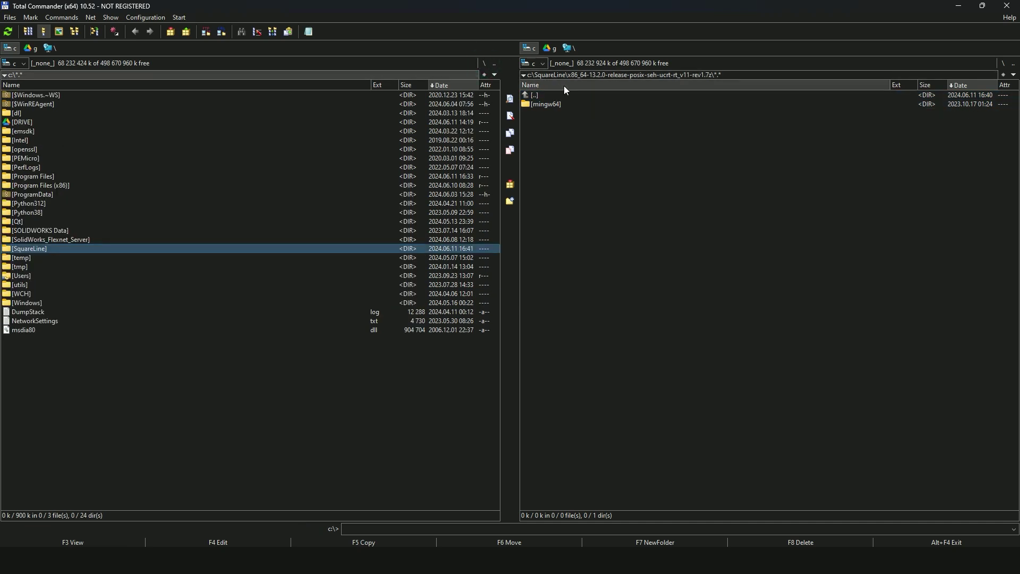
pyautogui.click(550, 104)
pyautogui.press('F5')
pyautogui.press('Return')
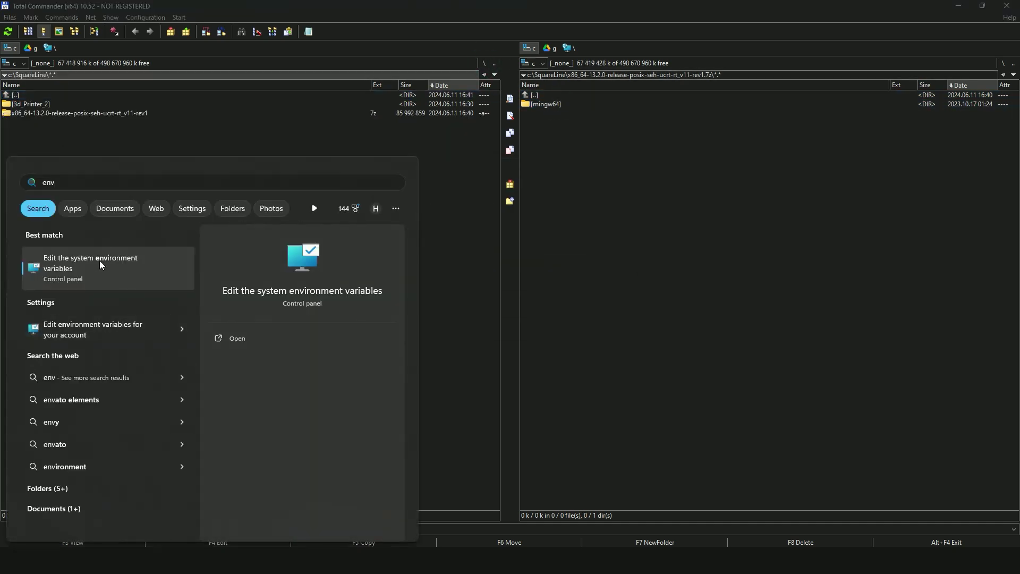
# Add C:\mingw64\bin to the system Path variable and close the System Properties dialogs
pyautogui.click(102, 262)
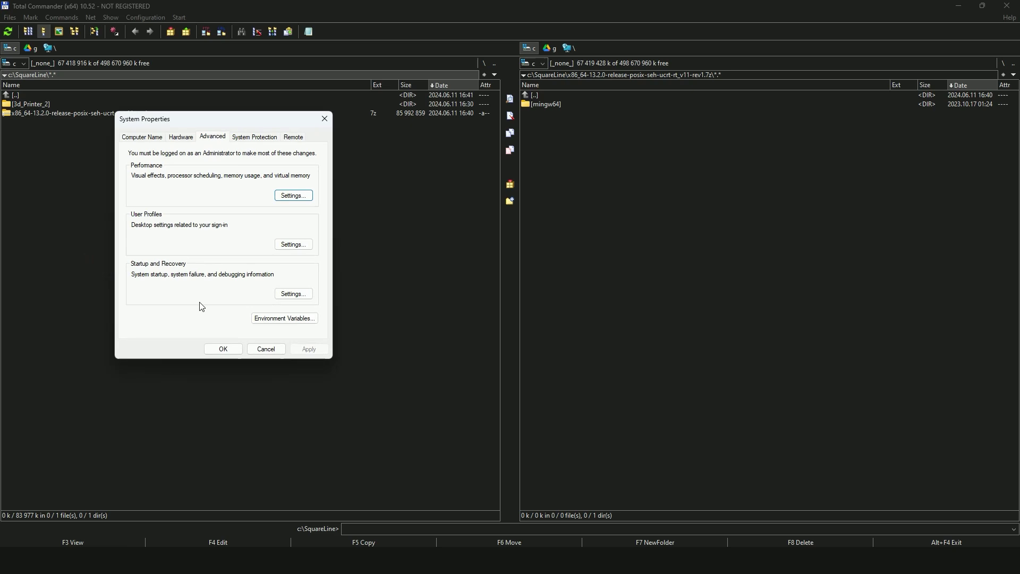
pyautogui.click(285, 318)
pyautogui.moveTo(656, 307); pyautogui.dragTo(657, 357)
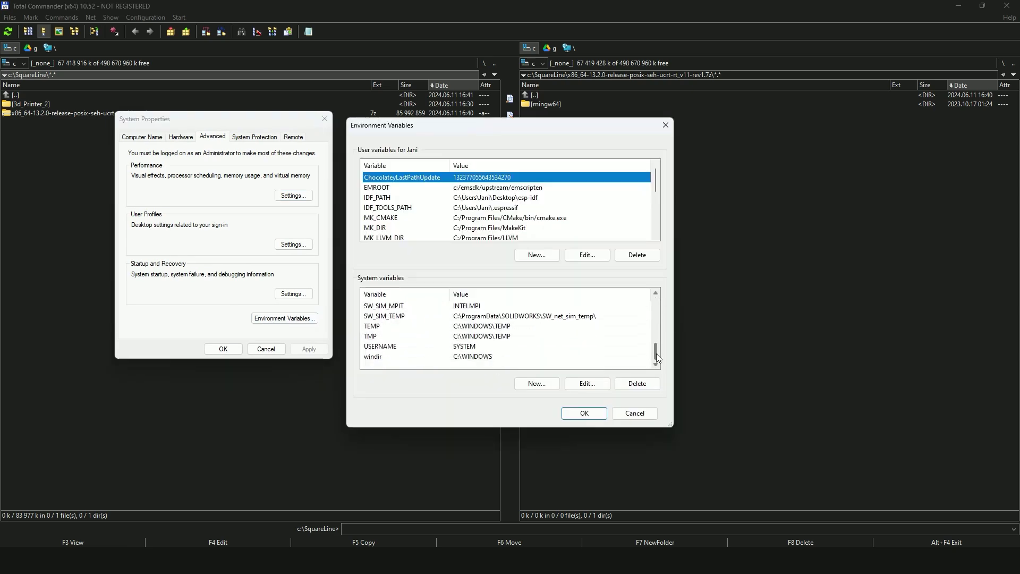
pyautogui.scroll(3, 657, 359)
pyautogui.doubleClick(375, 326)
pyautogui.click(619, 173)
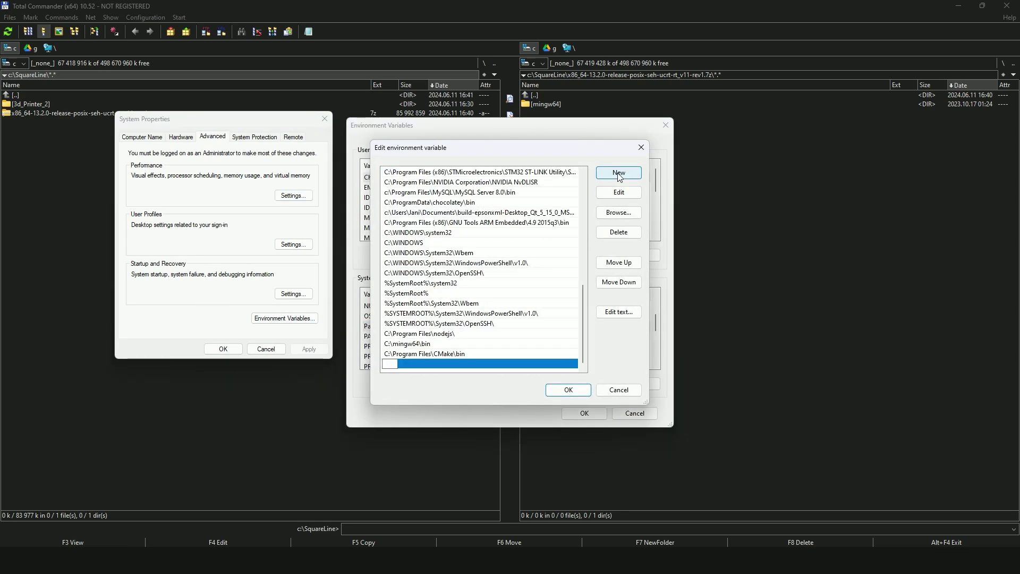
pyautogui.write('C:\\mingw64\\bin')
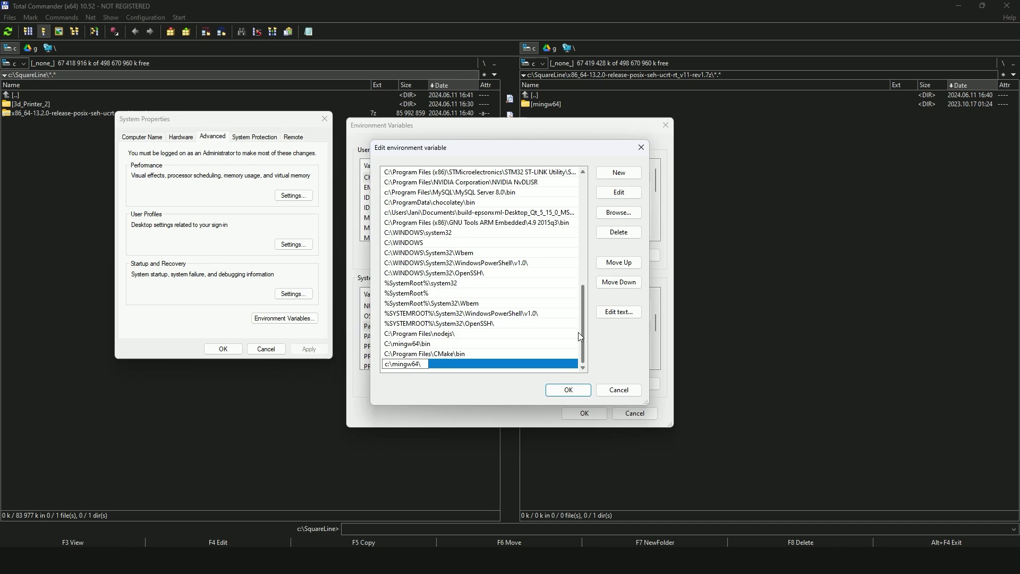
pyautogui.press('Return')
pyautogui.press('Return')
pyautogui.click(231, 354)
# Confirm gcc --version reports MinGW-Builds GCC 13.2.0 and copy the x86_64-posix-seh-rev1 variant text
pyautogui.doubleClick(30, 104)
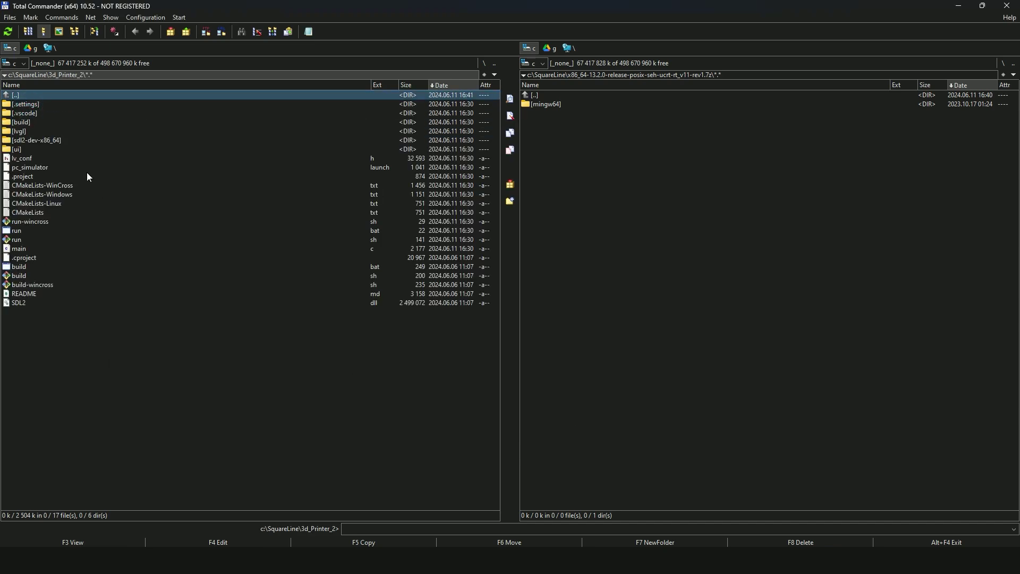
pyautogui.write('cmd')
pyautogui.press('Return')
pyautogui.write('gcc --version')
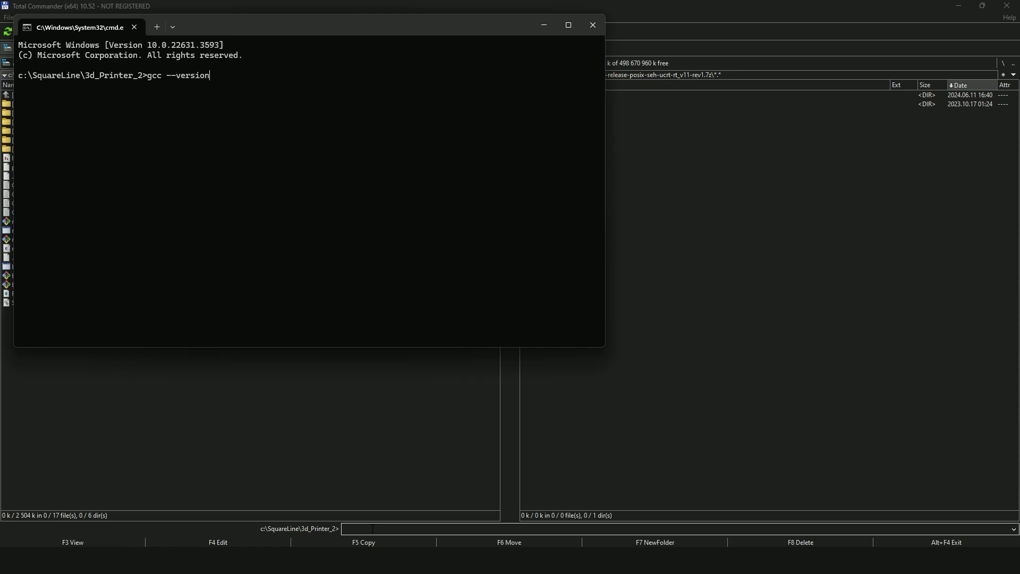
pyautogui.press('Return')
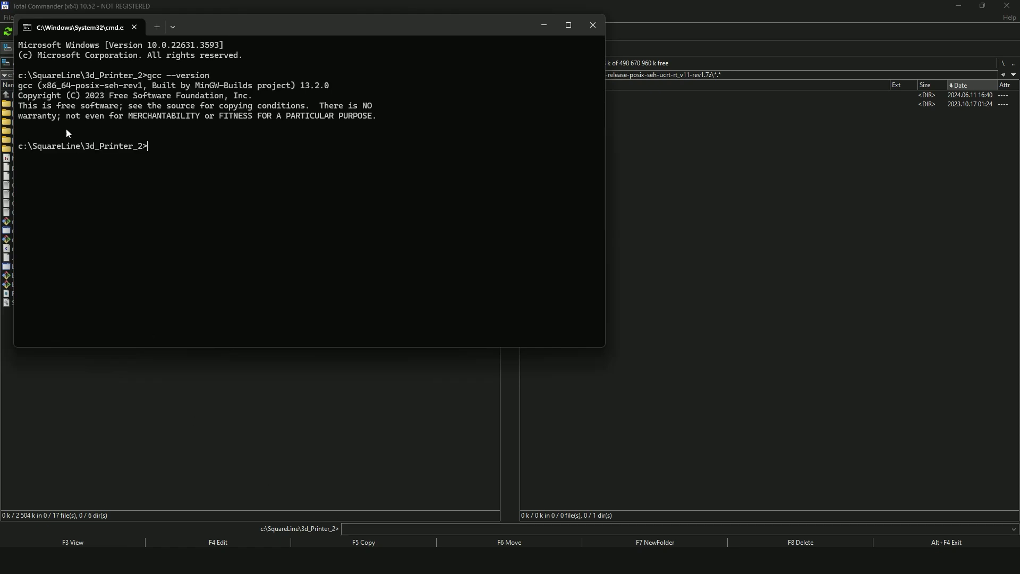
pyautogui.moveTo(43, 85); pyautogui.dragTo(140, 93)
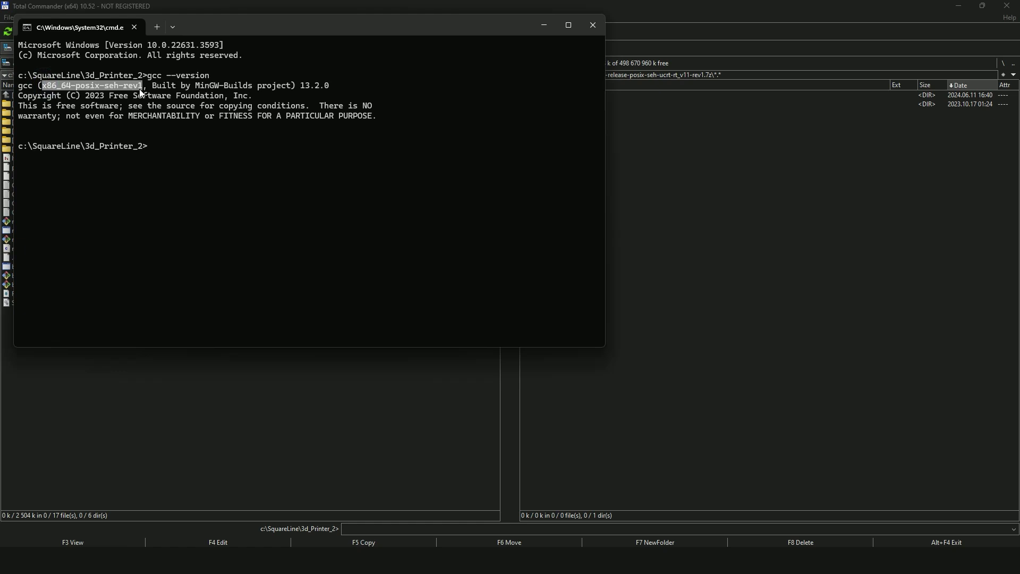
pyautogui.hotkey('ctrl', 'c')
# Clear the console selection and centre the Command Prompt window over the file manager
pyautogui.click(160, 162)
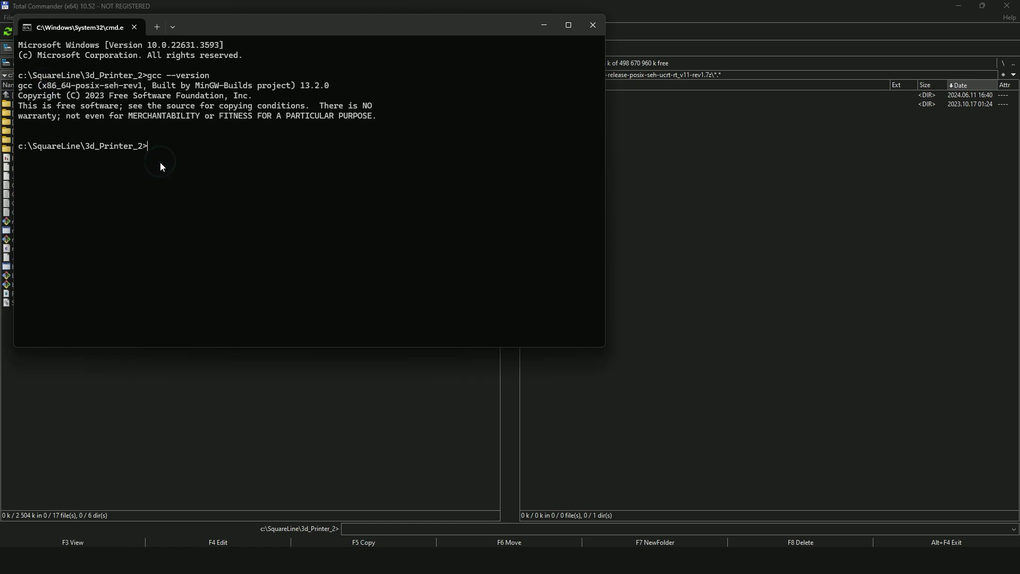
pyautogui.moveTo(263, 29); pyautogui.dragTo(467, 103)
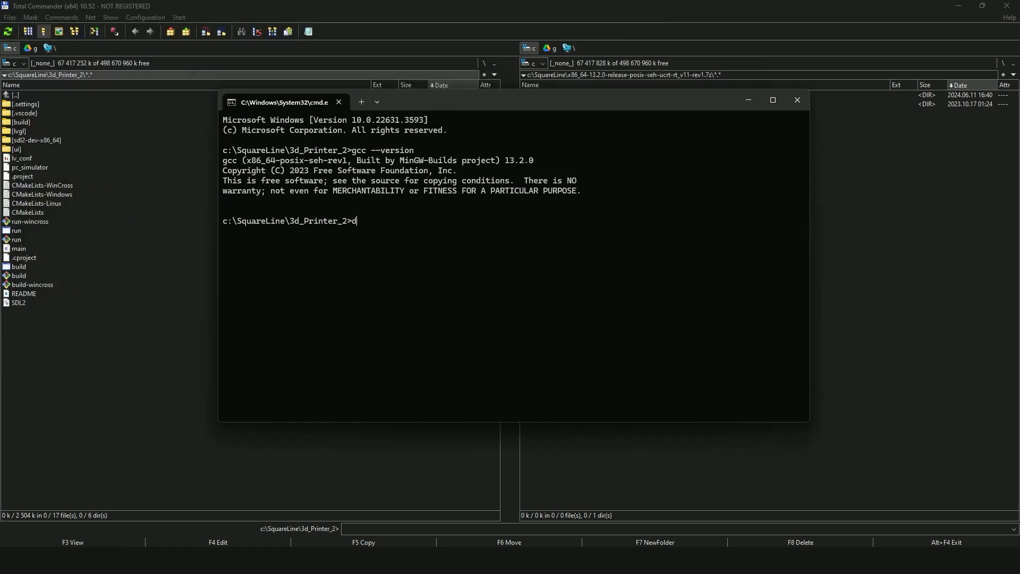
pyautogui.write('ir')
# List the folder, run build.bat, then step the LVGL Simulator past Welcome and Heating to the Main menu
pyautogui.press('Return')
pyautogui.write('build.ba')
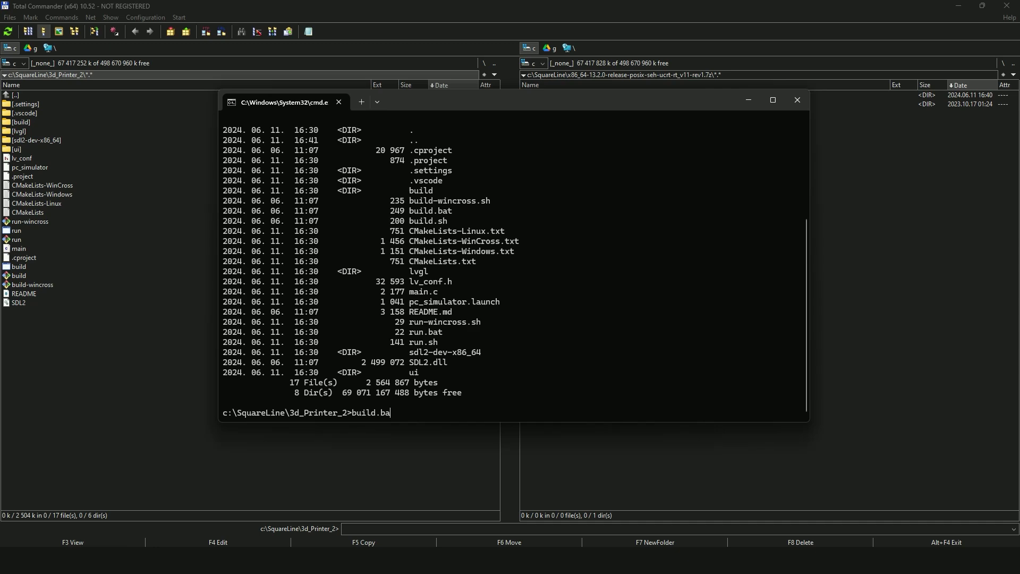
pyautogui.write('t')
pyautogui.press('Return')
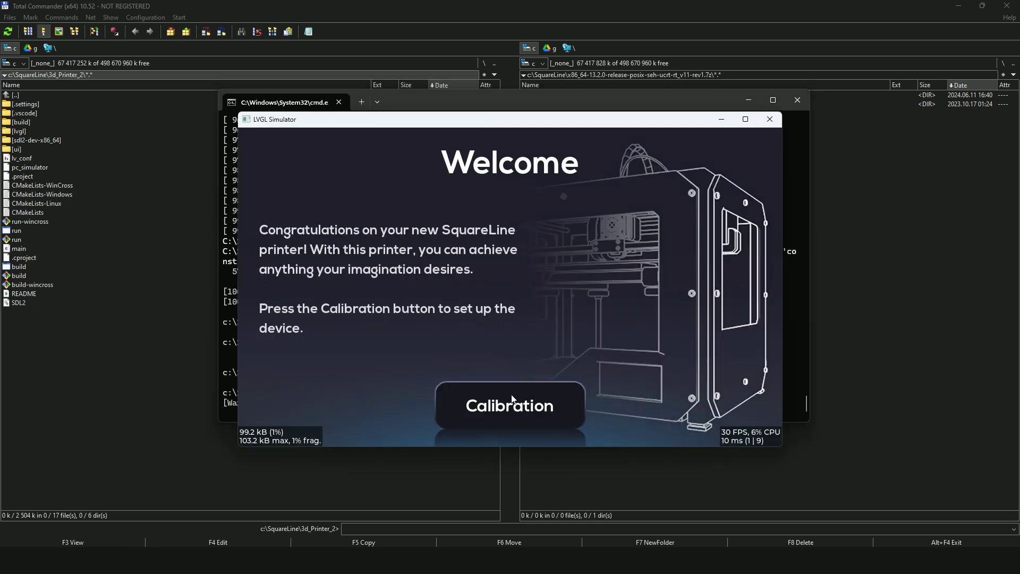
pyautogui.click(510, 405)
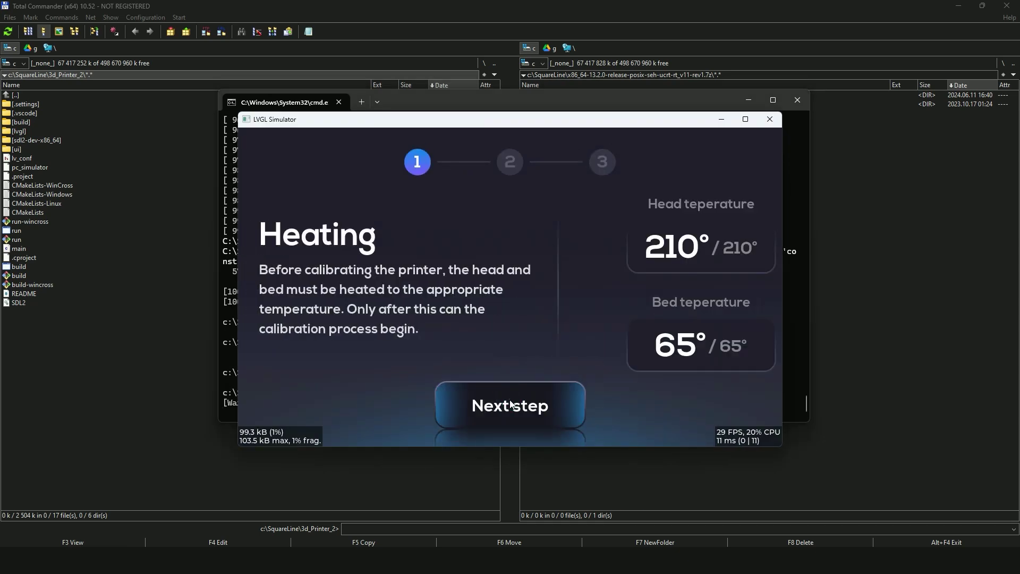
pyautogui.click(510, 406)
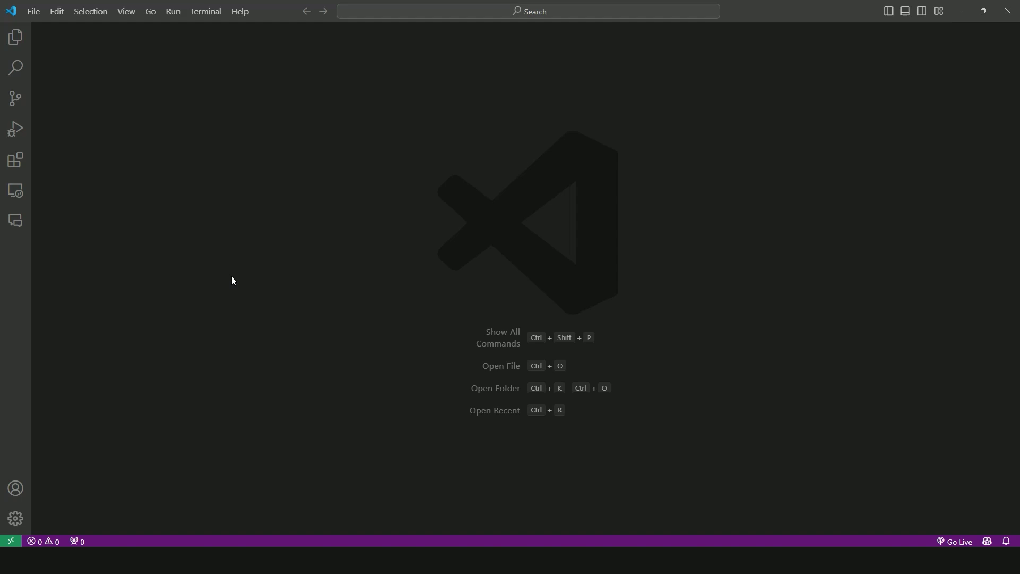
# Install the Microsoft CMake Tools extension from the Extensions view
pyautogui.click(15, 160)
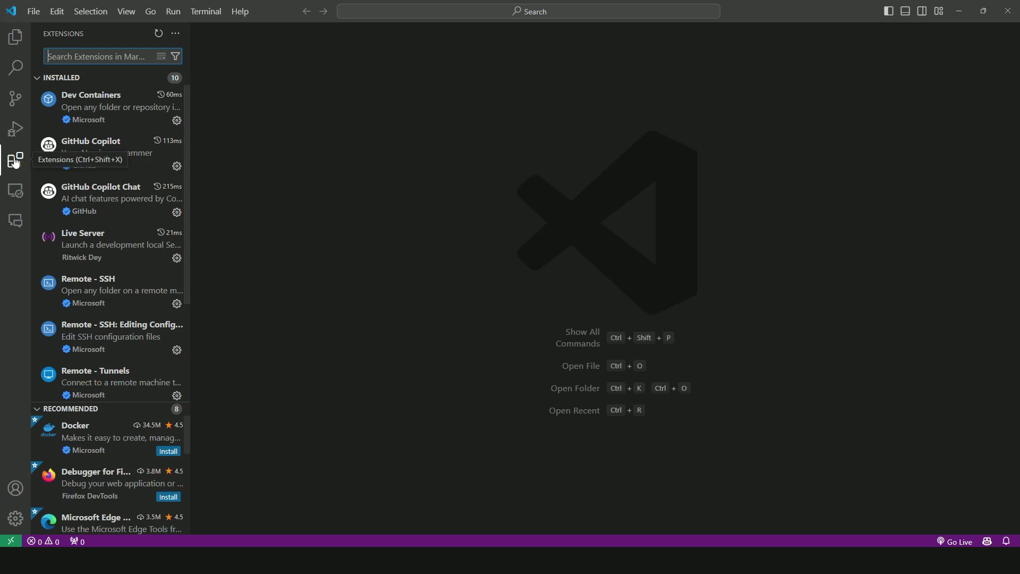
pyautogui.write('cmake')
pyautogui.click(168, 152)
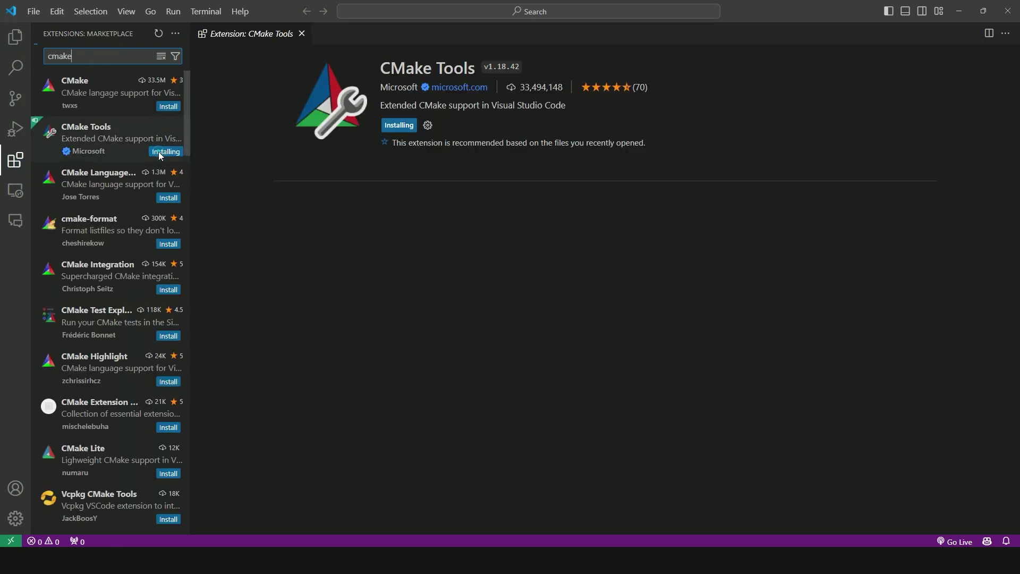
# Open C:\SquareLine\3d_Printer_2 as the VS Code workspace folder so CMake configures it
pyautogui.click(15, 37)
pyautogui.click(130, 187)
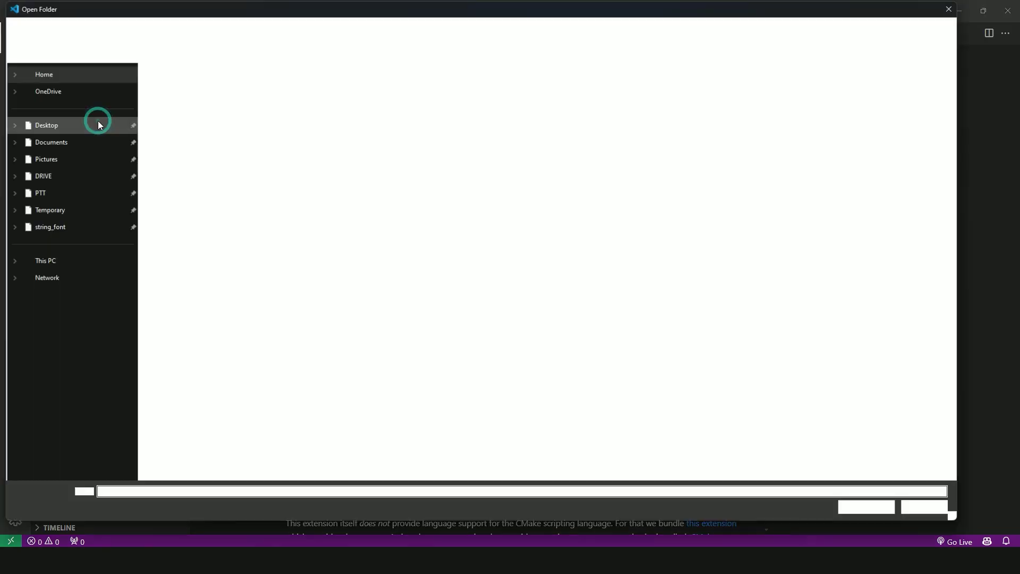
pyautogui.click(57, 277)
pyautogui.doubleClick(173, 381)
pyautogui.doubleClick(182, 86)
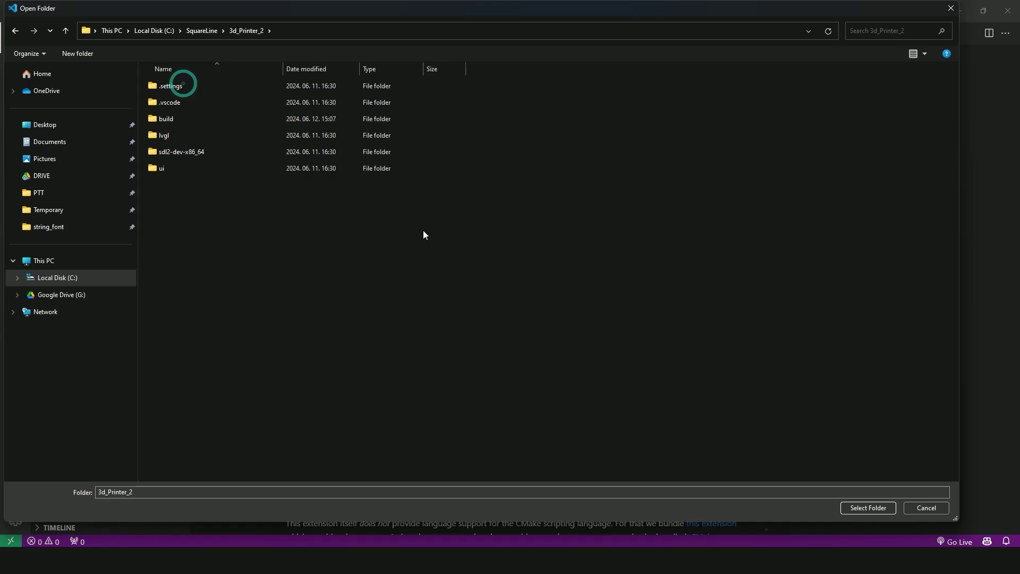
pyautogui.click(868, 508)
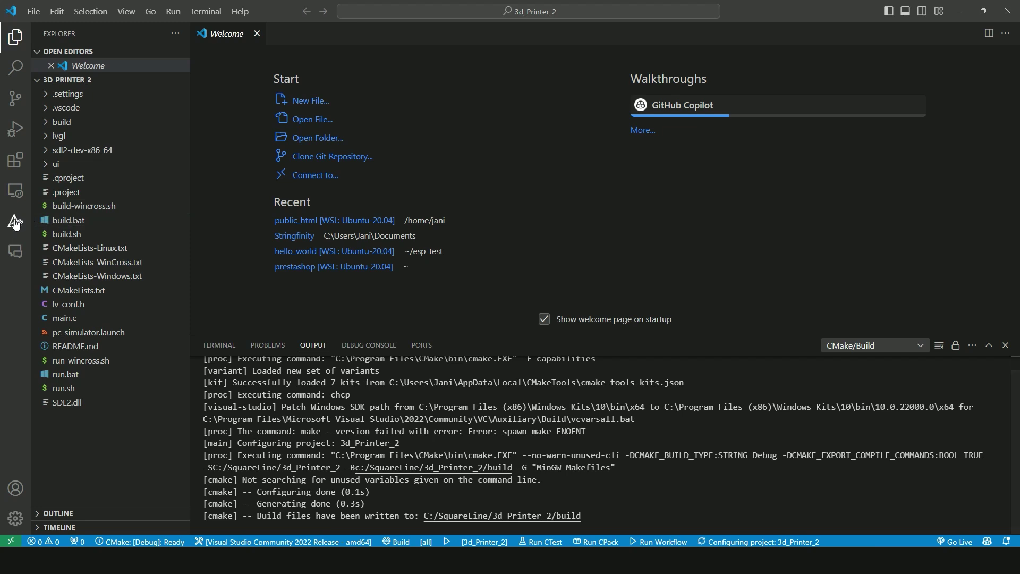
# Scan for kits and select GCC 13.2.0 x86_64-w64-mingw32 as the CMake compiler kit
pyautogui.click(15, 224)
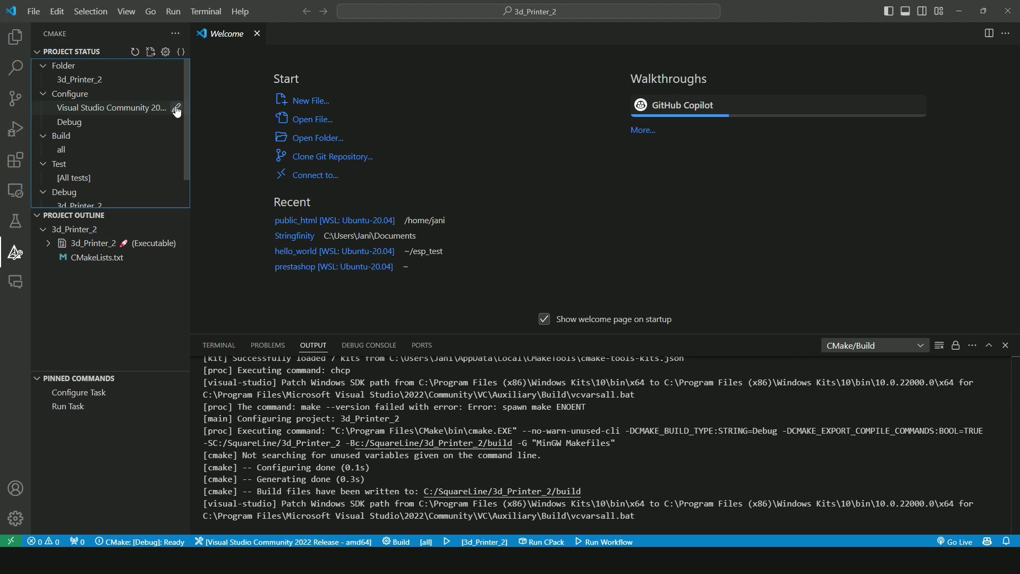
pyautogui.click(175, 109)
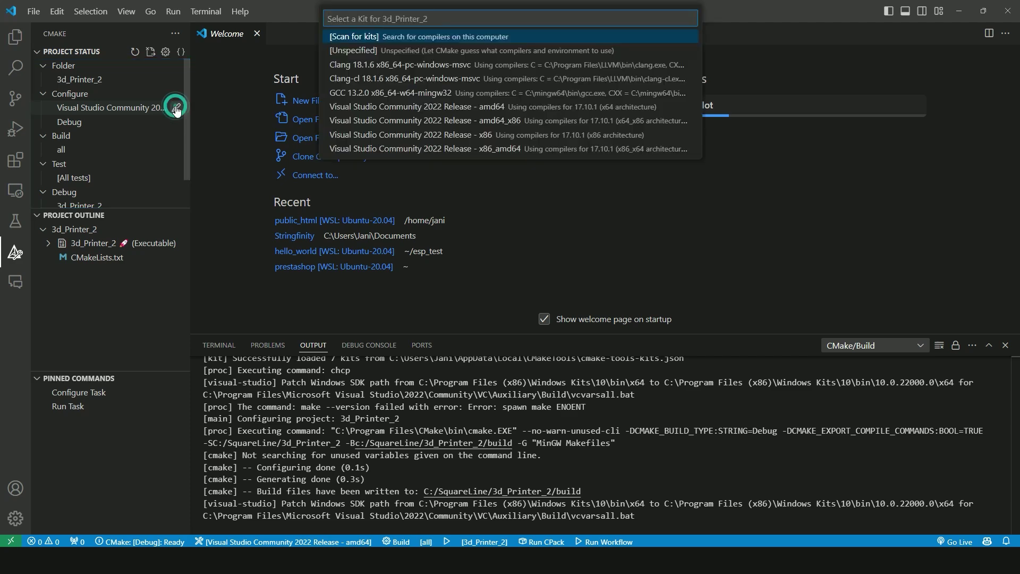
pyautogui.click(362, 36)
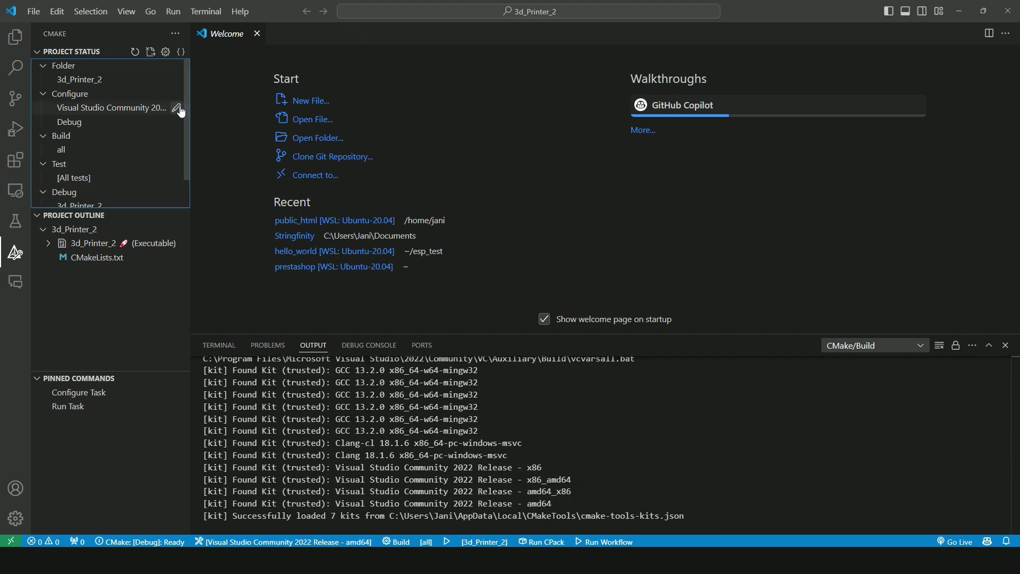
pyautogui.click(177, 108)
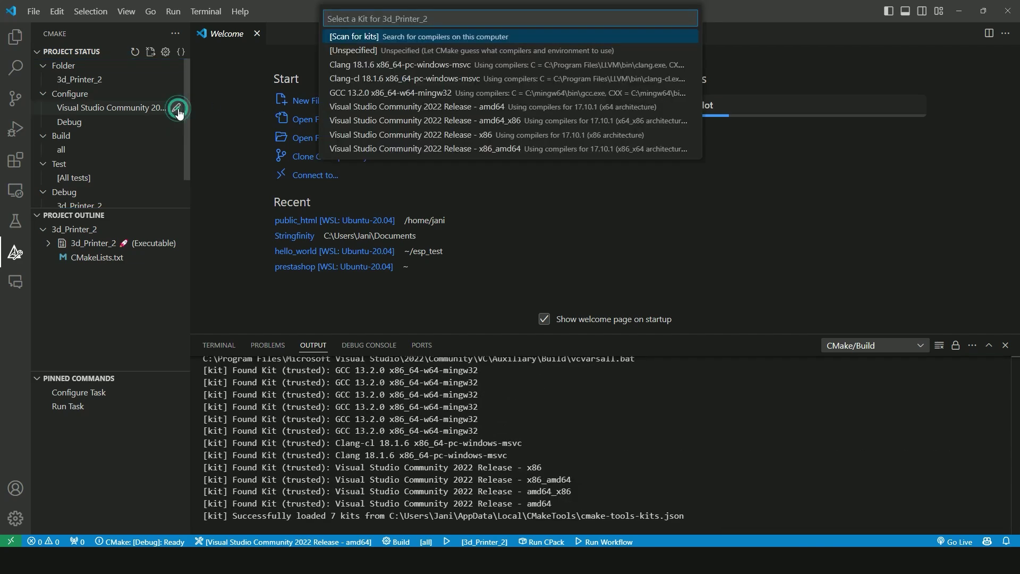
pyautogui.click(368, 93)
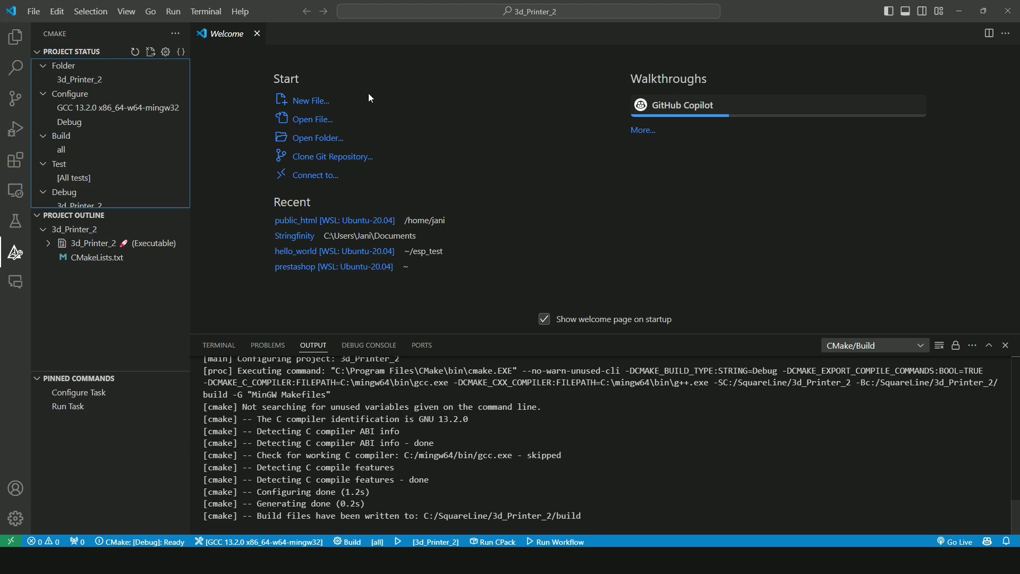
# Build the all target from the status bar and launch the 3d_Printer_2 simulator
pyautogui.click(348, 542)
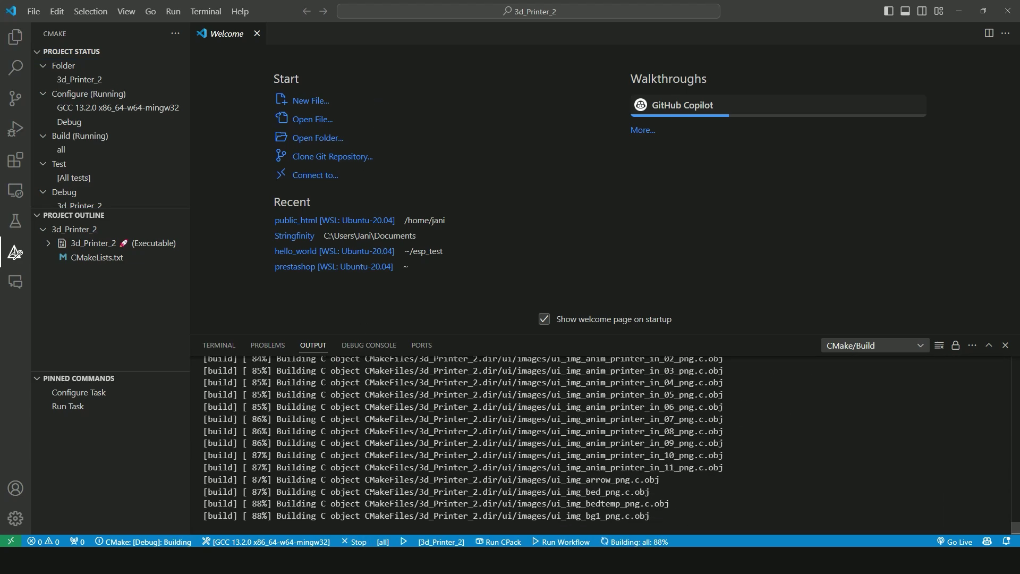
pyautogui.click(514, 407)
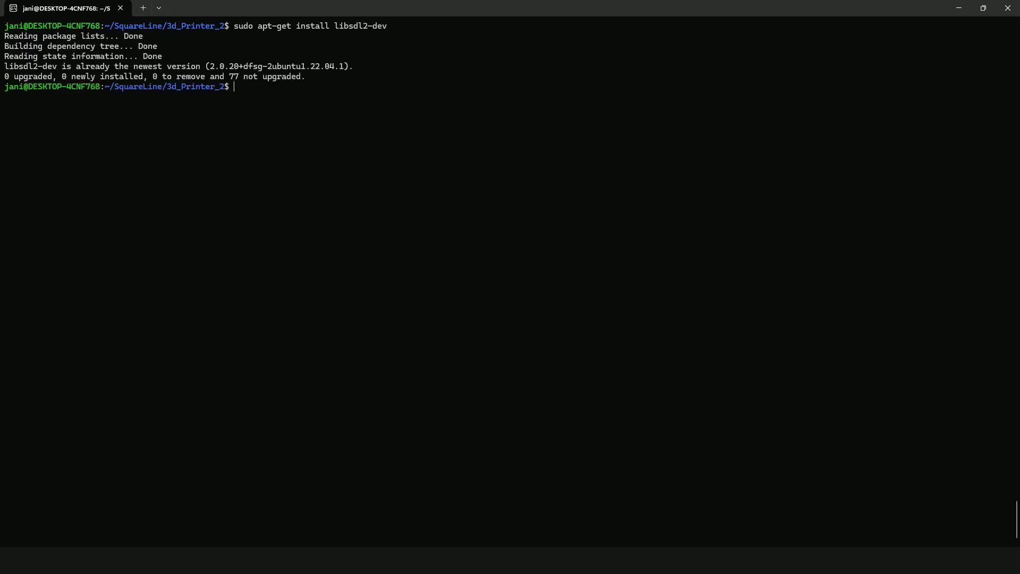
pyautogui.write('ls -la')
# List the project files with ls -la and compile with ./build.sh in WSL
pyautogui.press('Return')
pyautogui.write('./build.sh')
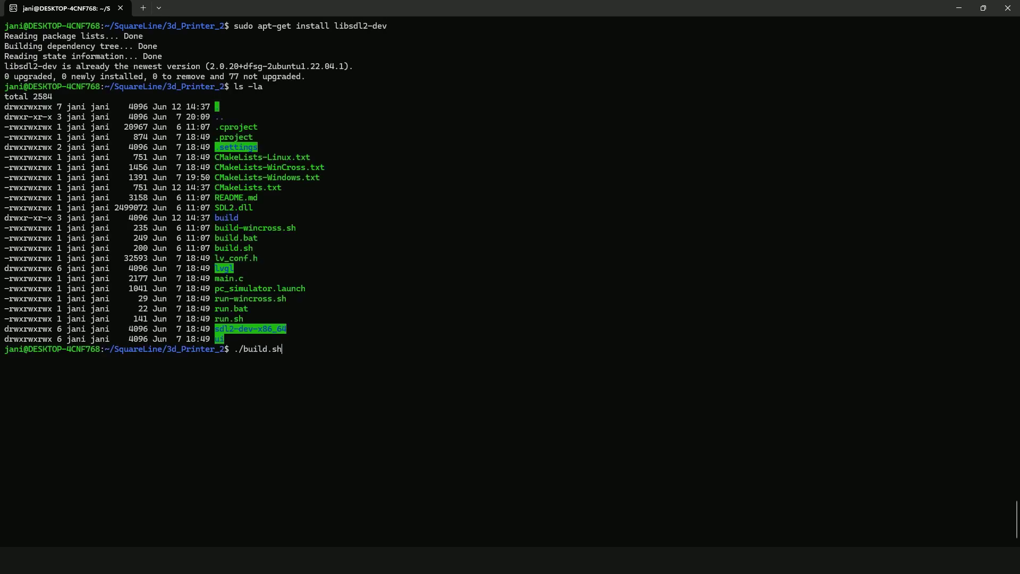
pyautogui.press('Return')
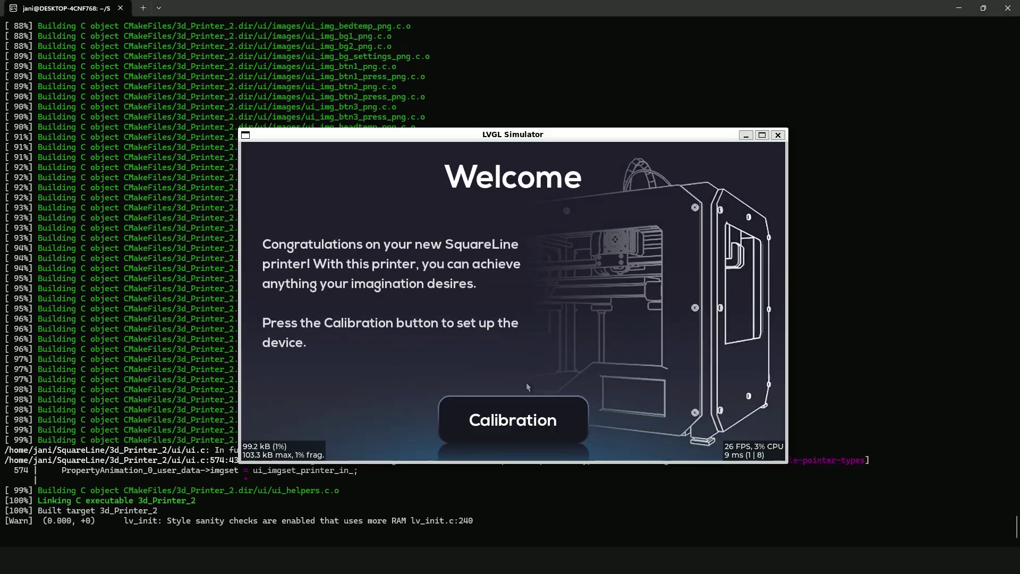
# Step the simulator through Calibration, Next step and Include filament to Ready to print
pyautogui.click(513, 409)
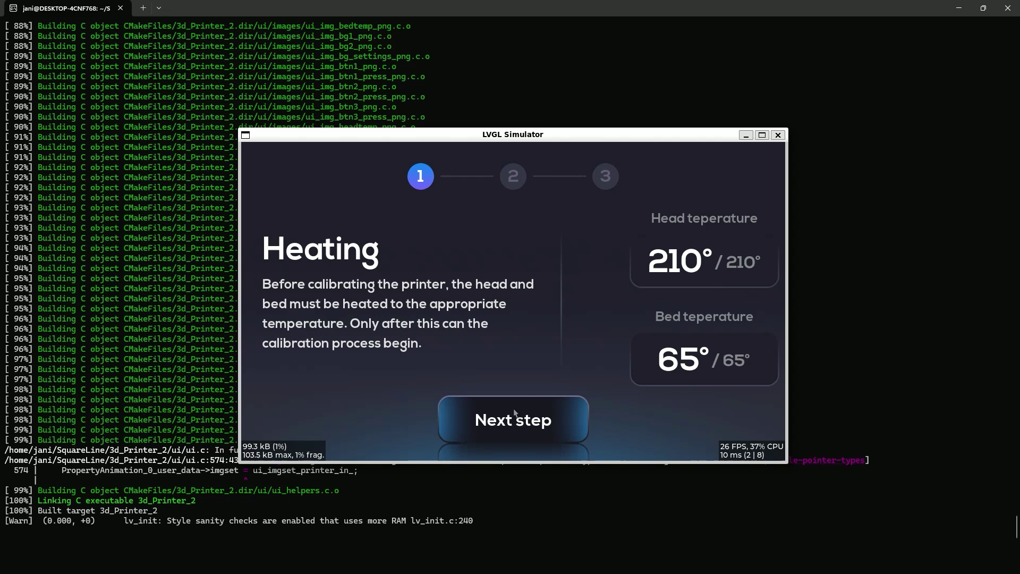
pyautogui.click(515, 413)
pyautogui.click(514, 413)
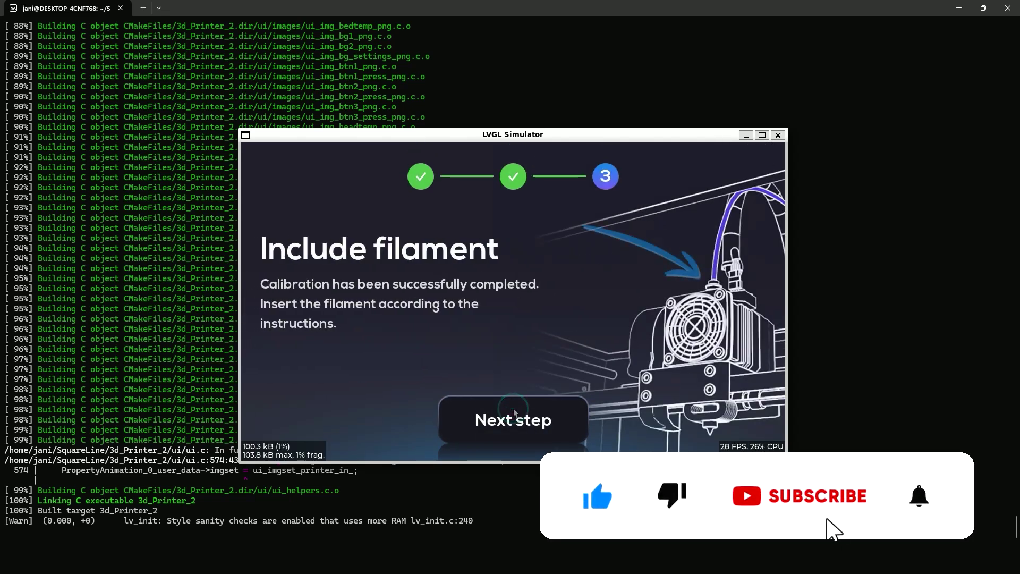
pyautogui.click(514, 413)
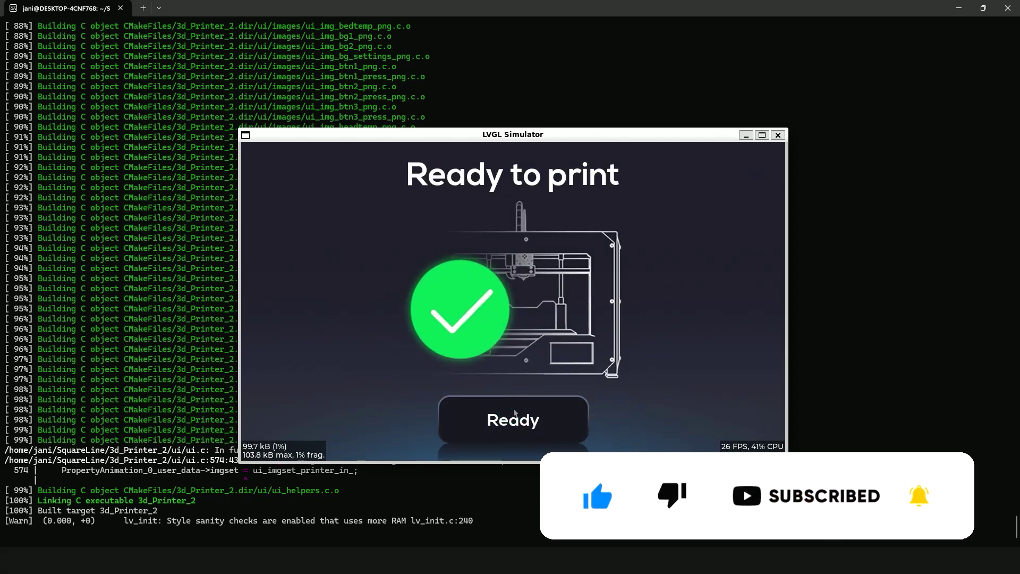